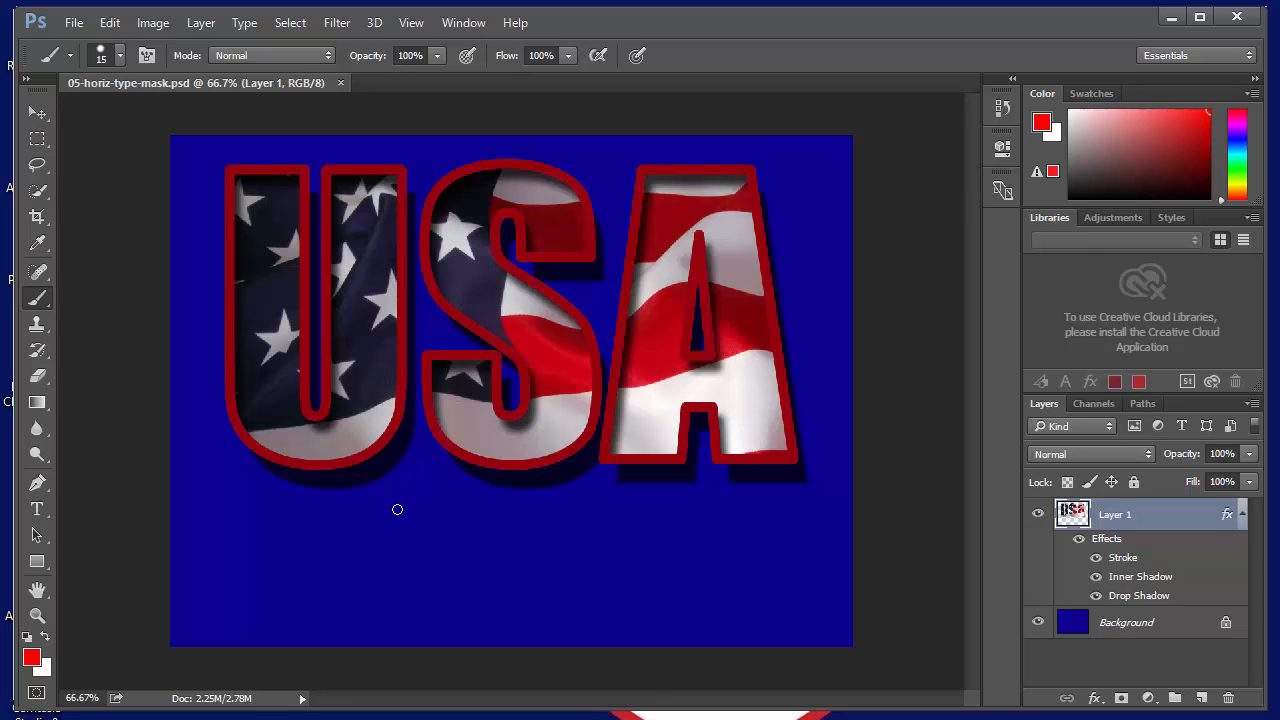
Close the open document and create a new one 1200 pixels wide and 900 pixels high.
left_click(340, 82)
left_click(75, 22)
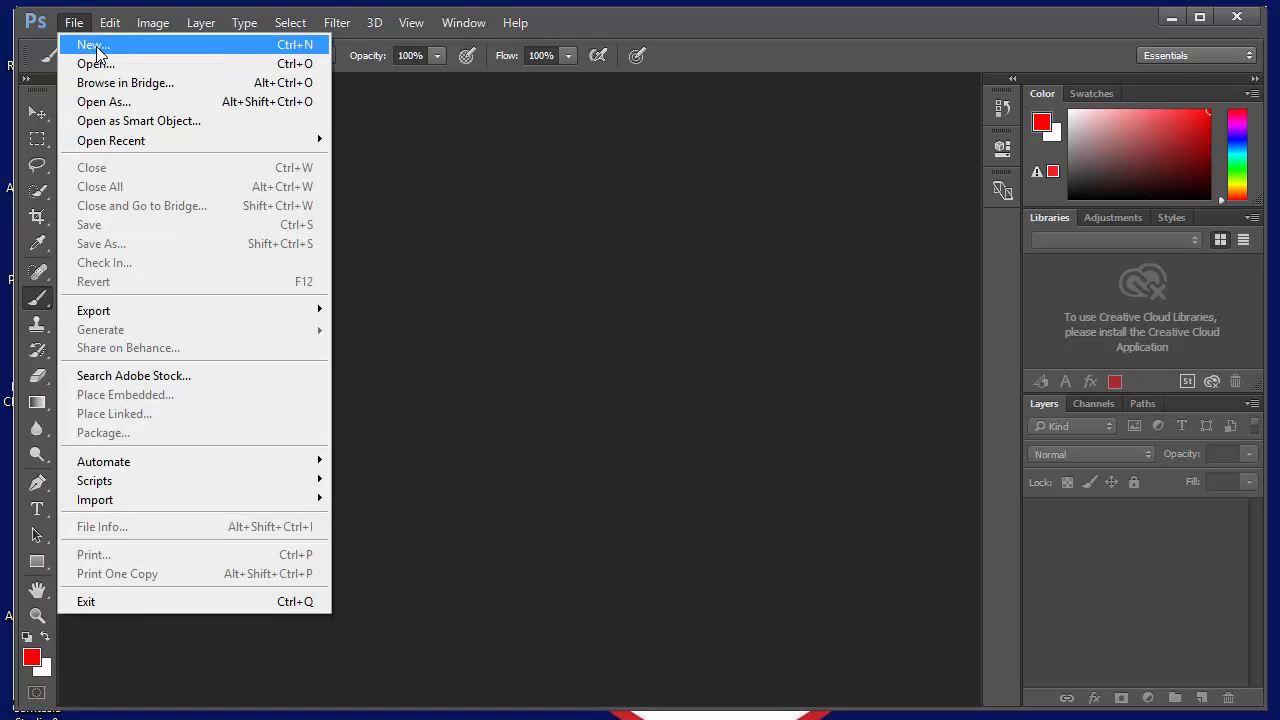
left_click(97, 46)
left_click(395, 274)
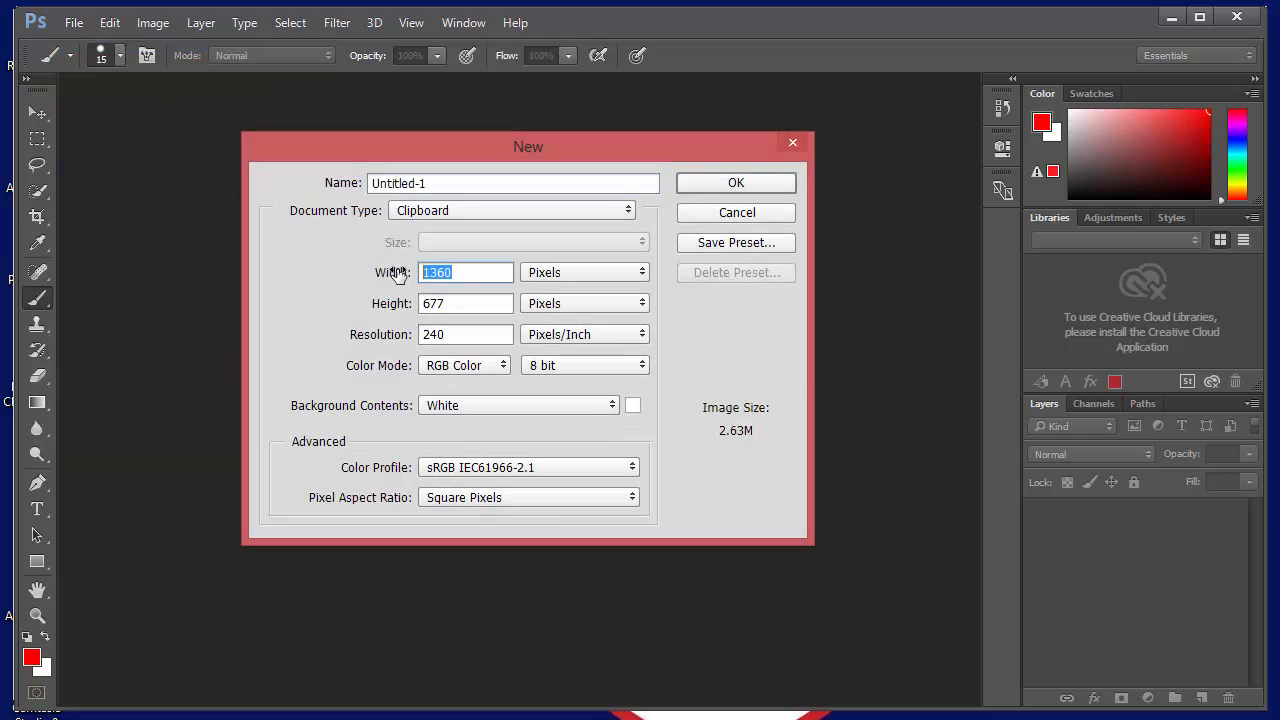
type("1200")
key("Tab")
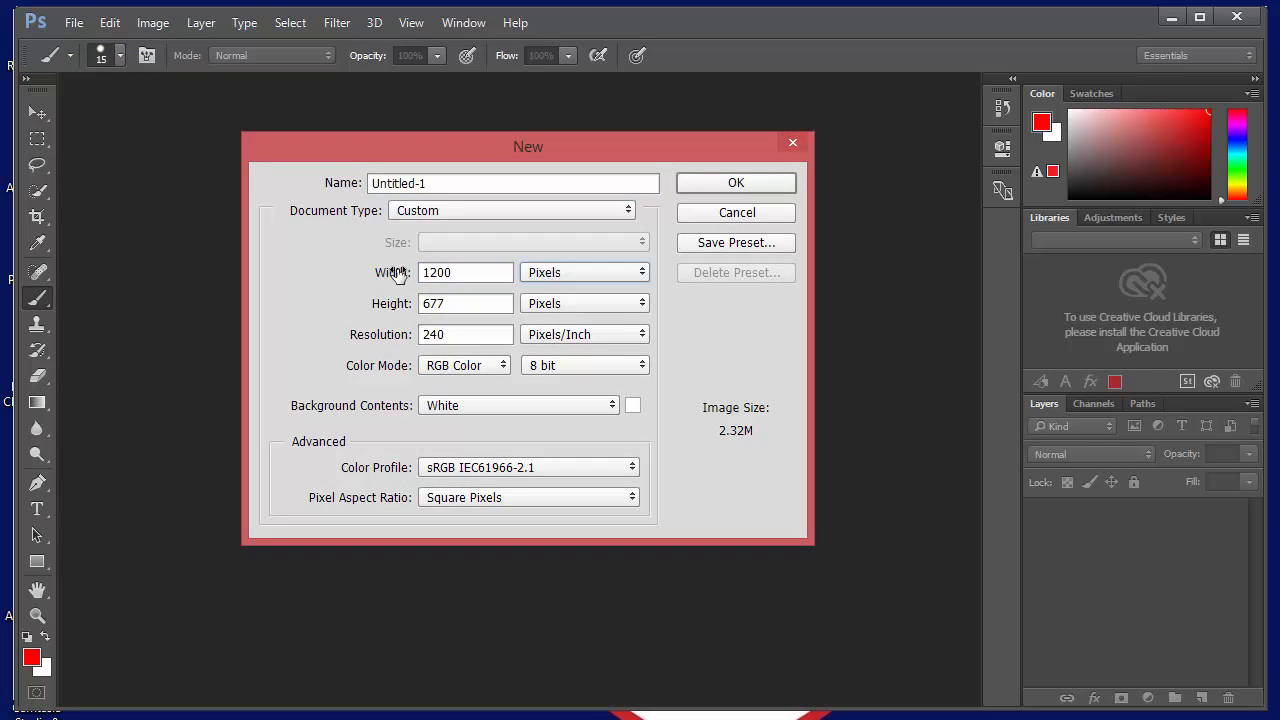
key("Tab")
type("900")
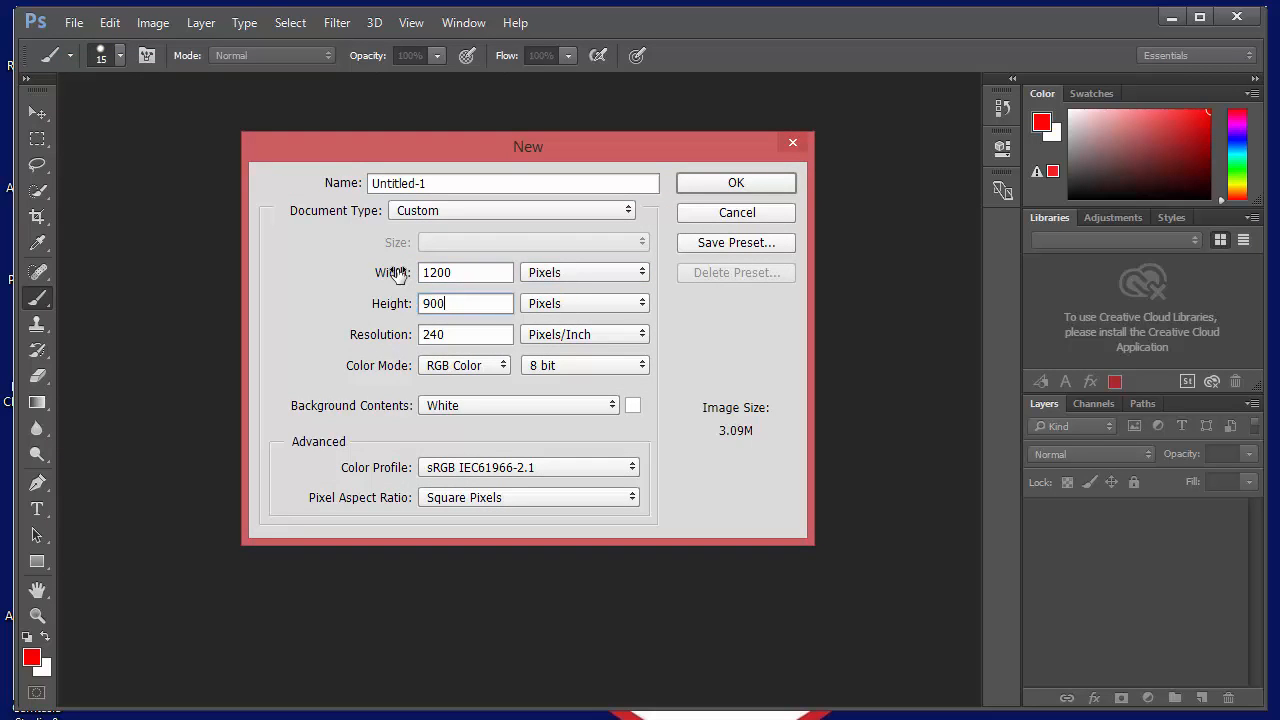
key("Return")
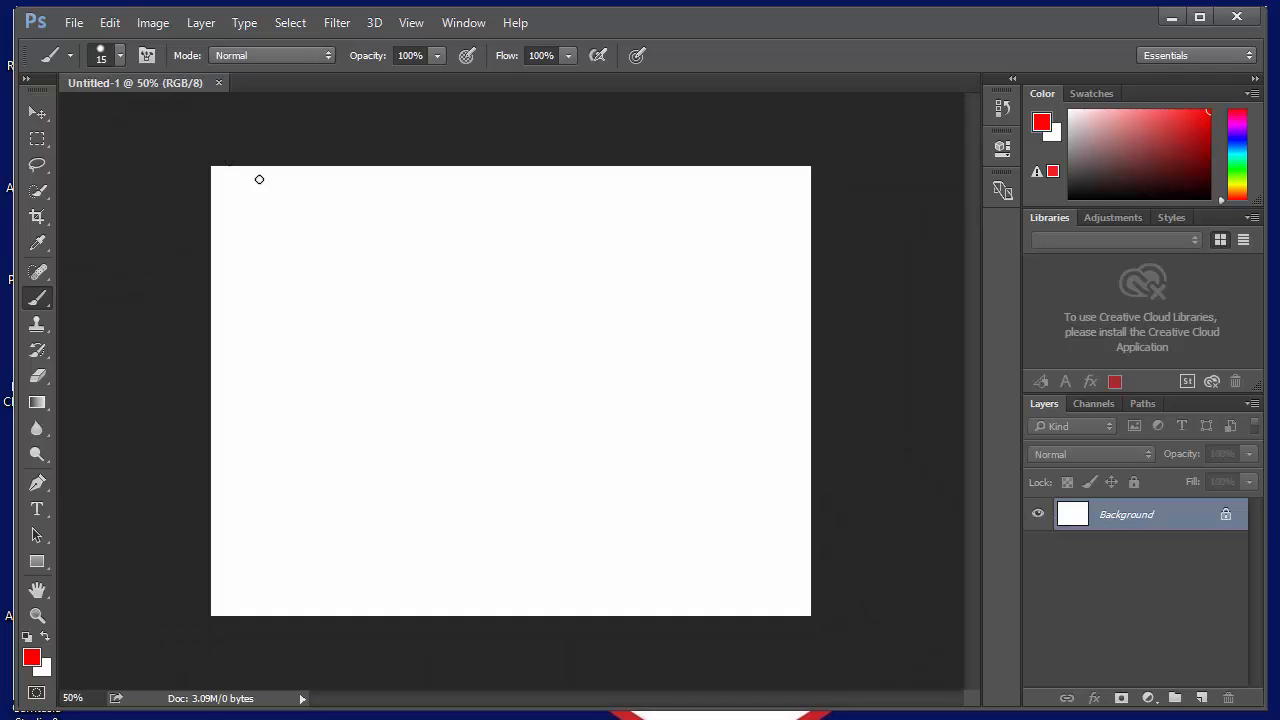
Fill the blank background with a bright blue colour, about H 234, S 87, B 91.
left_click(112, 23)
left_click(158, 310)
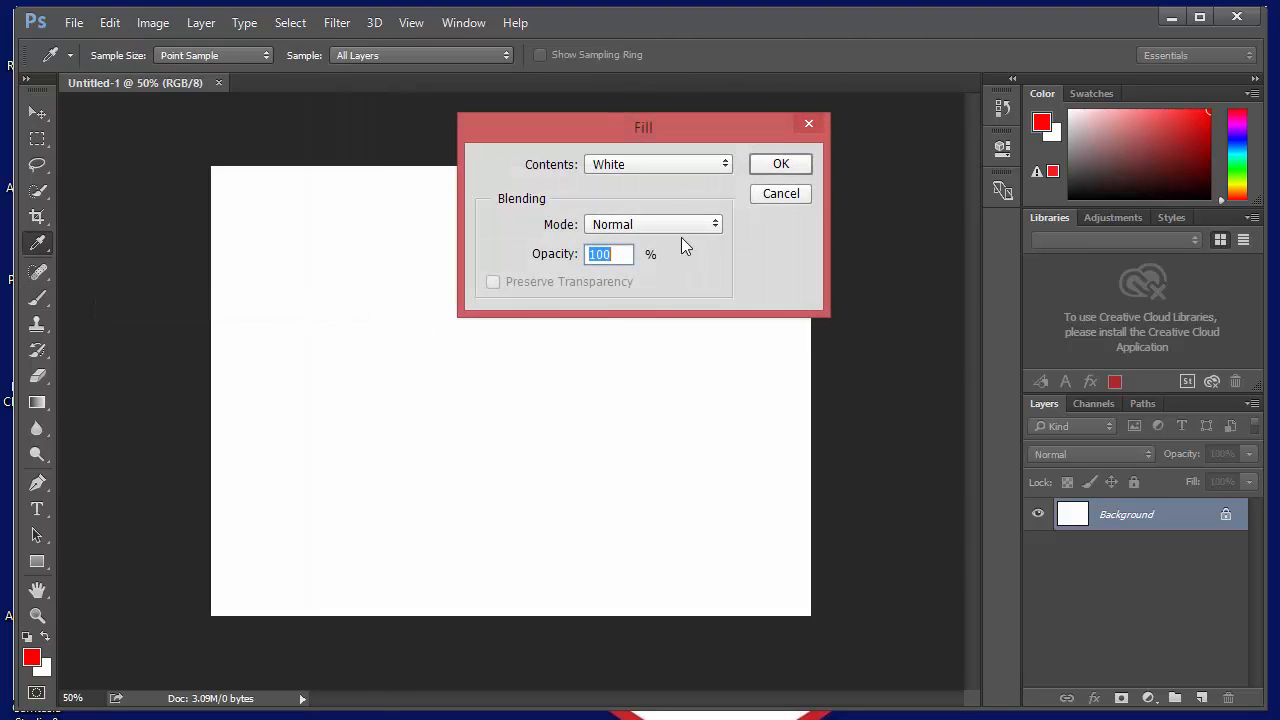
left_click(653, 168)
left_click(636, 173)
left_click(605, 212)
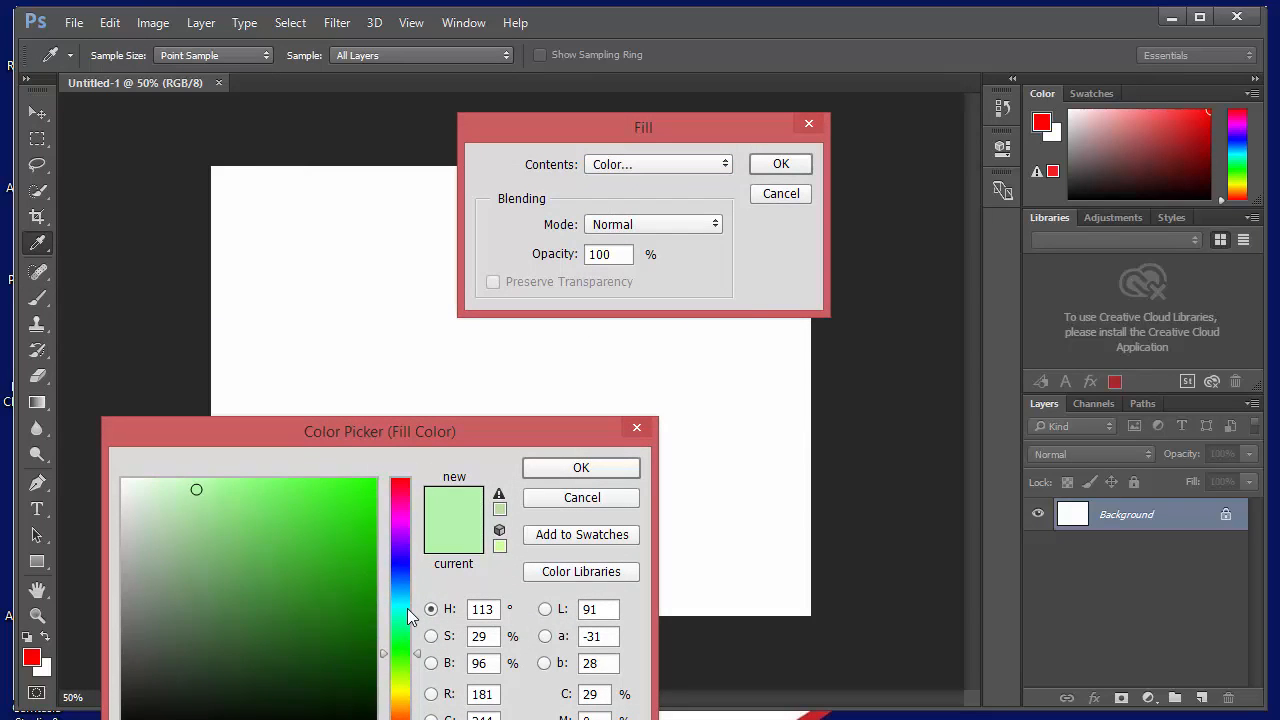
mouse_move(407, 608)
left_mouse_down()
mouse_move(402, 567)
mouse_move(337, 514)
mouse_move(331, 503)
mouse_move(344, 500)
left_mouse_up()
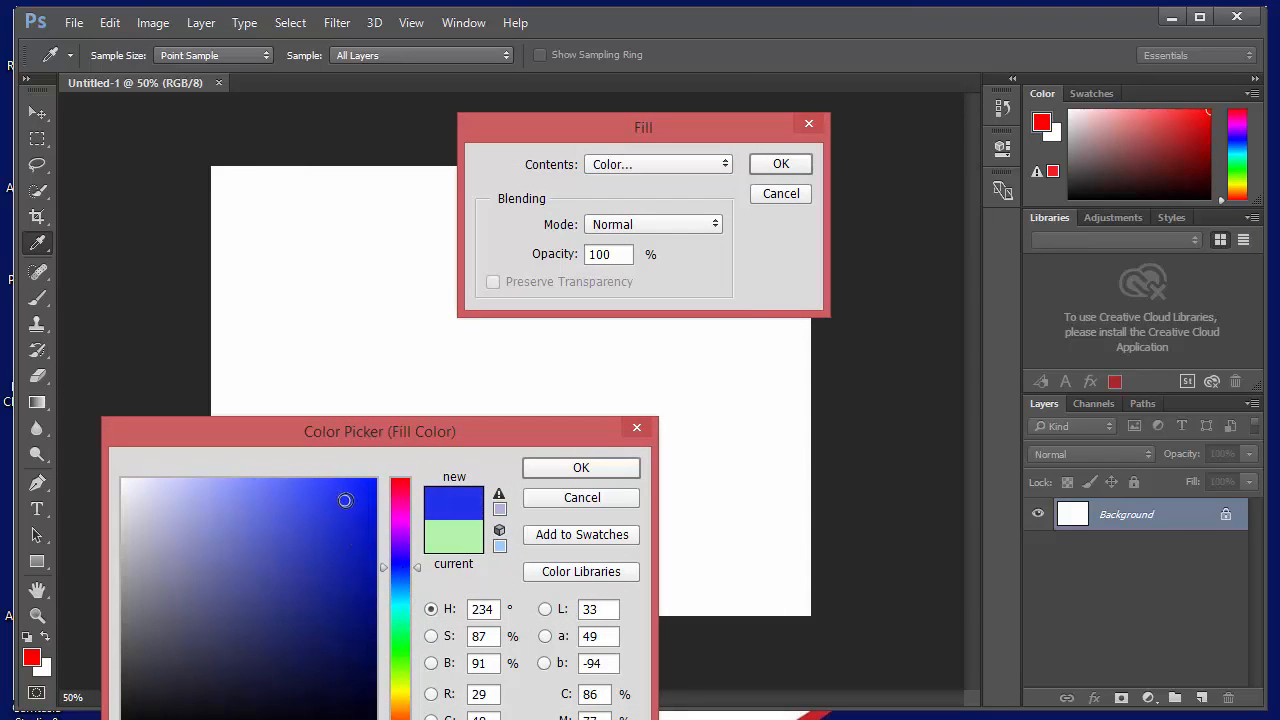
left_click(576, 468)
left_click(792, 166)
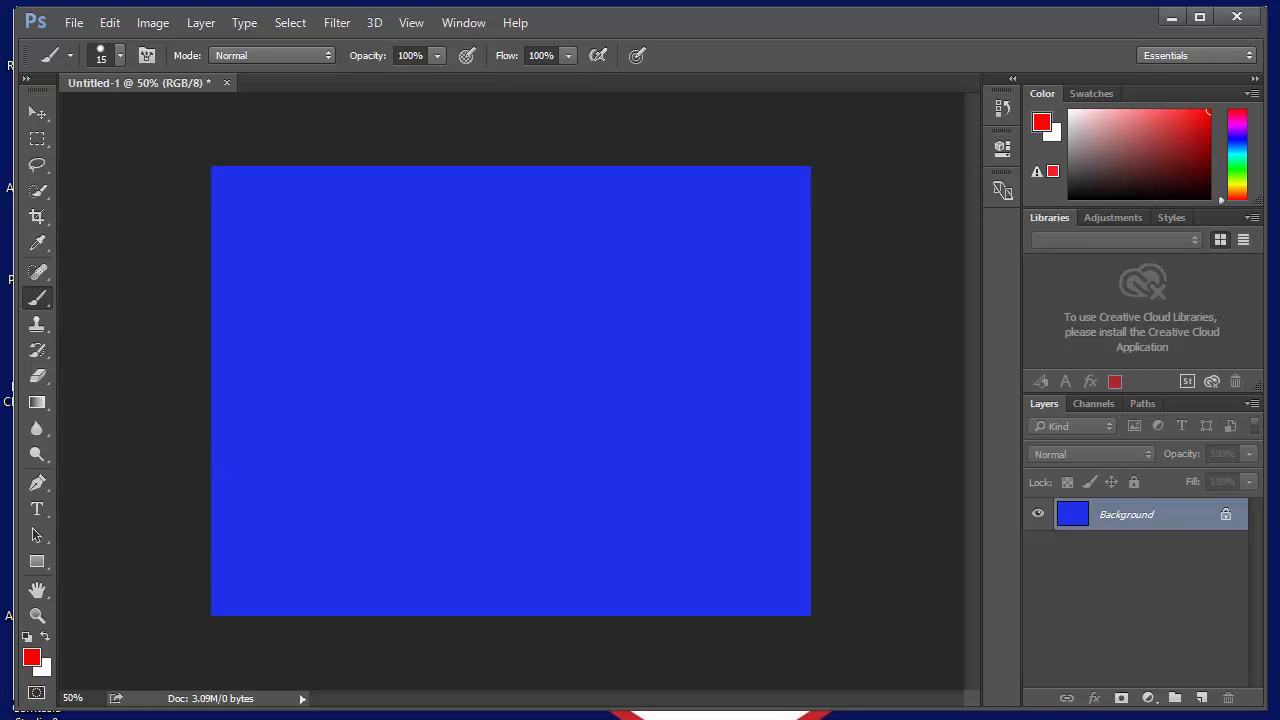
Switch to Adobe Bridge and open American-flag-shutterstock_63095911.jpg in Photoshop.
key("alt+Tab")
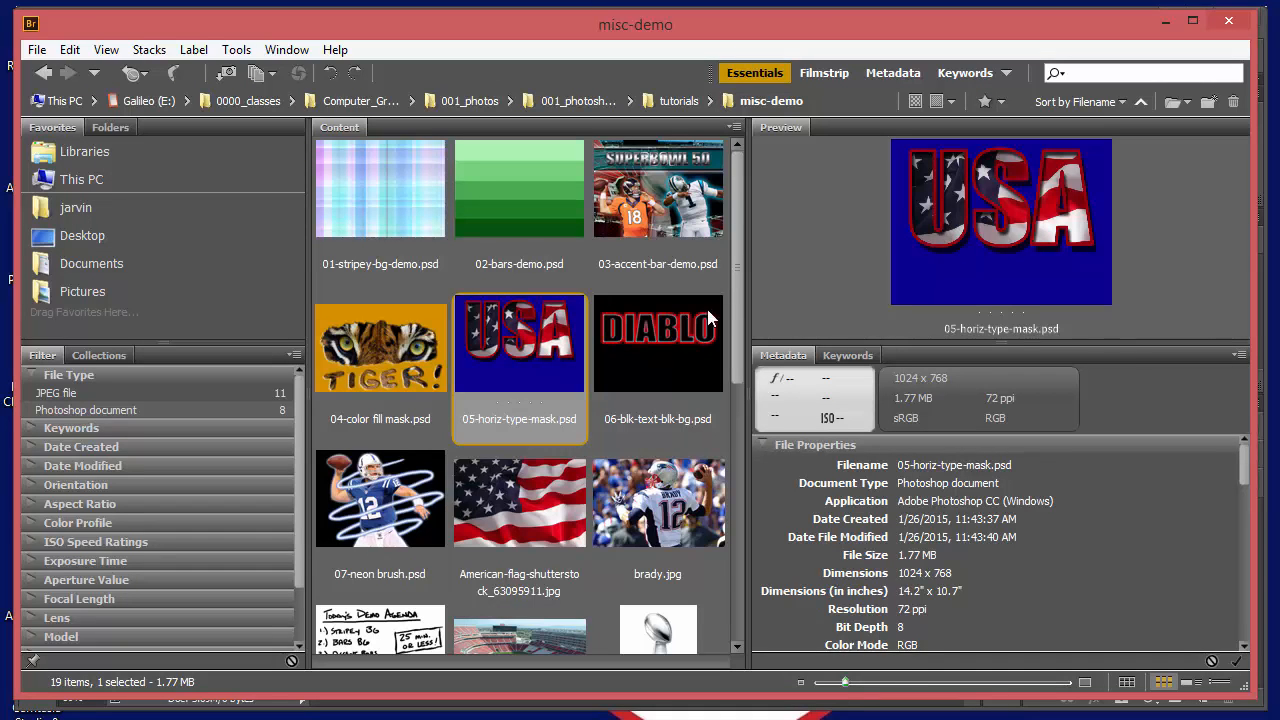
left_click(507, 511)
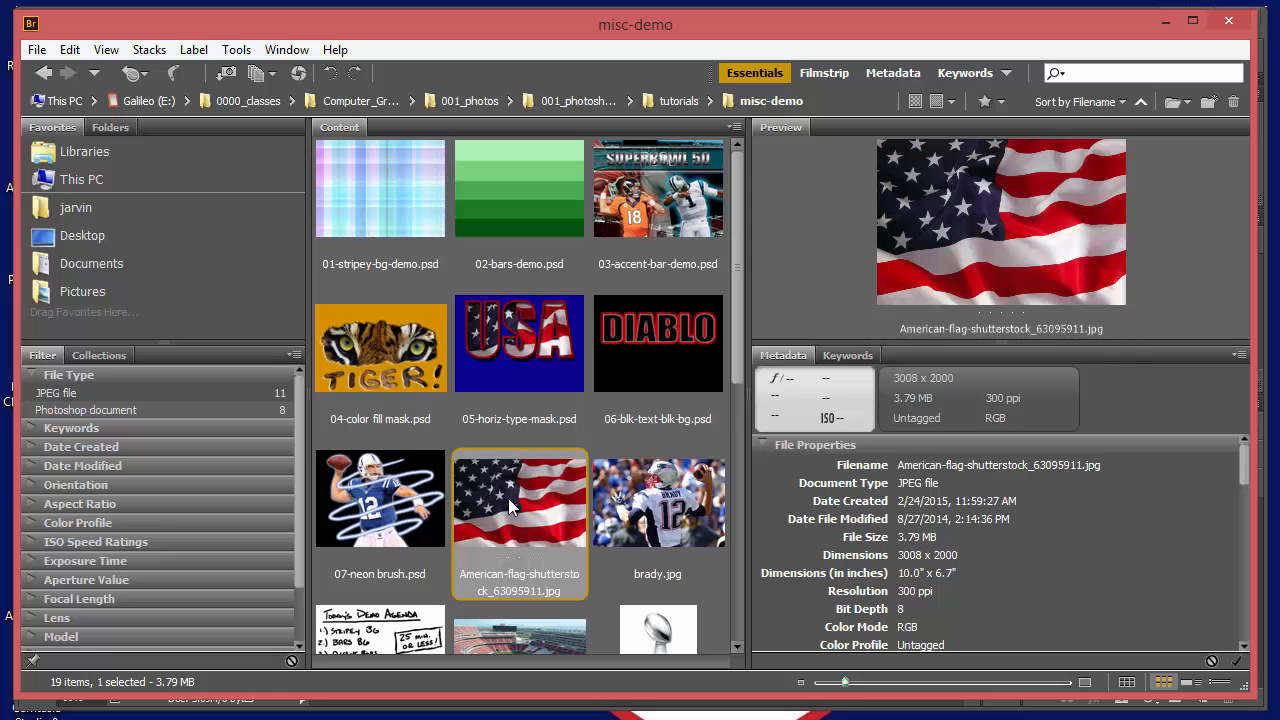
double_click(513, 505)
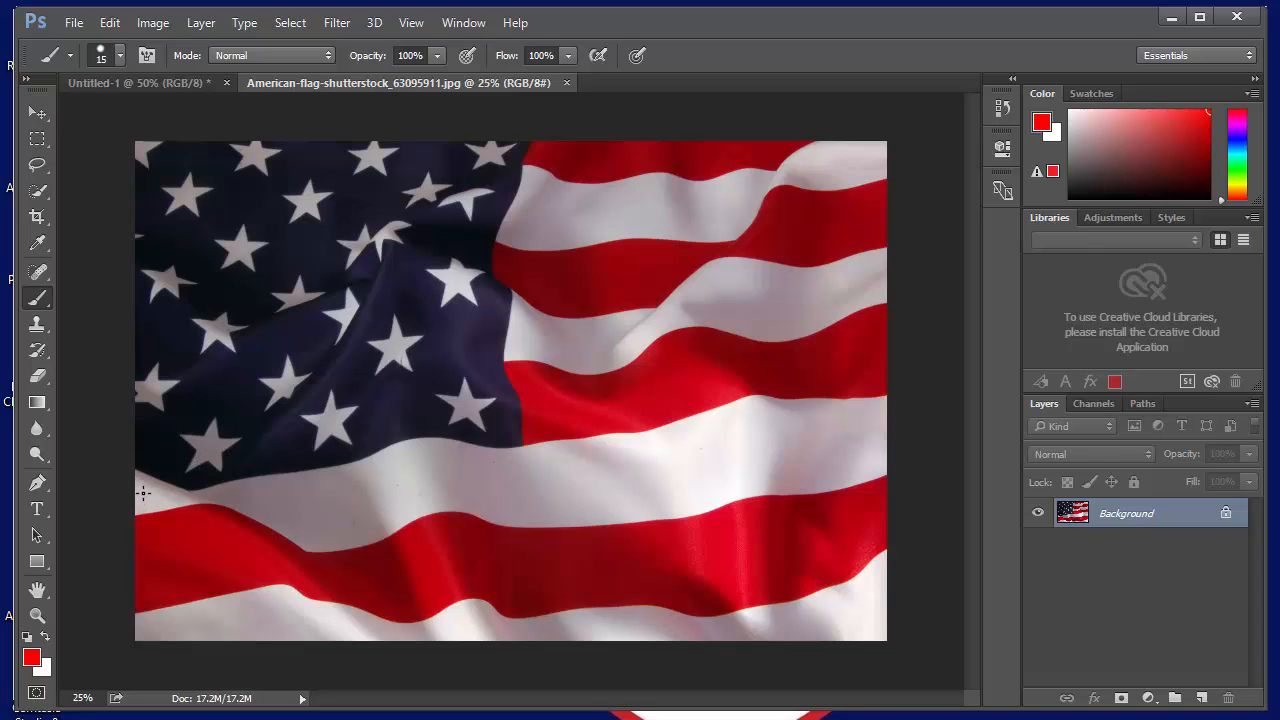
Choose the Horizontal Type Mask tool and set it to Impact Regular at 150 pt.
left_click(40, 512)
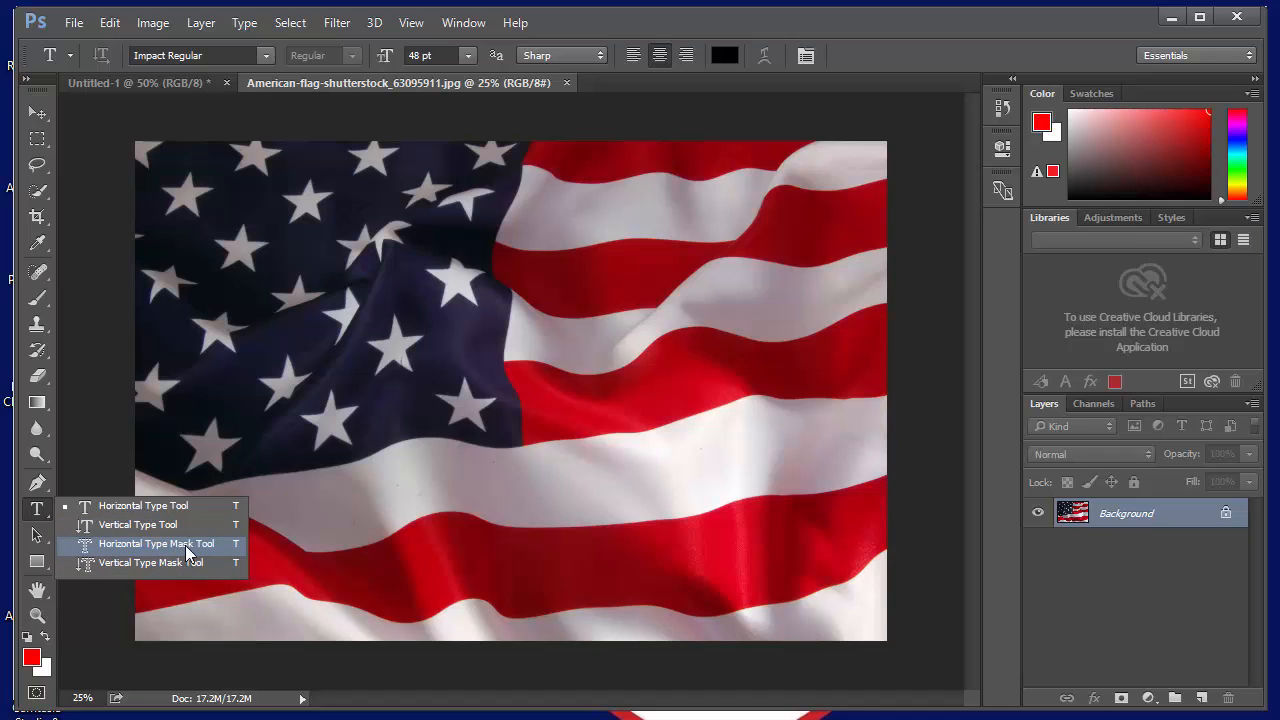
left_click(125, 544)
double_click(148, 55)
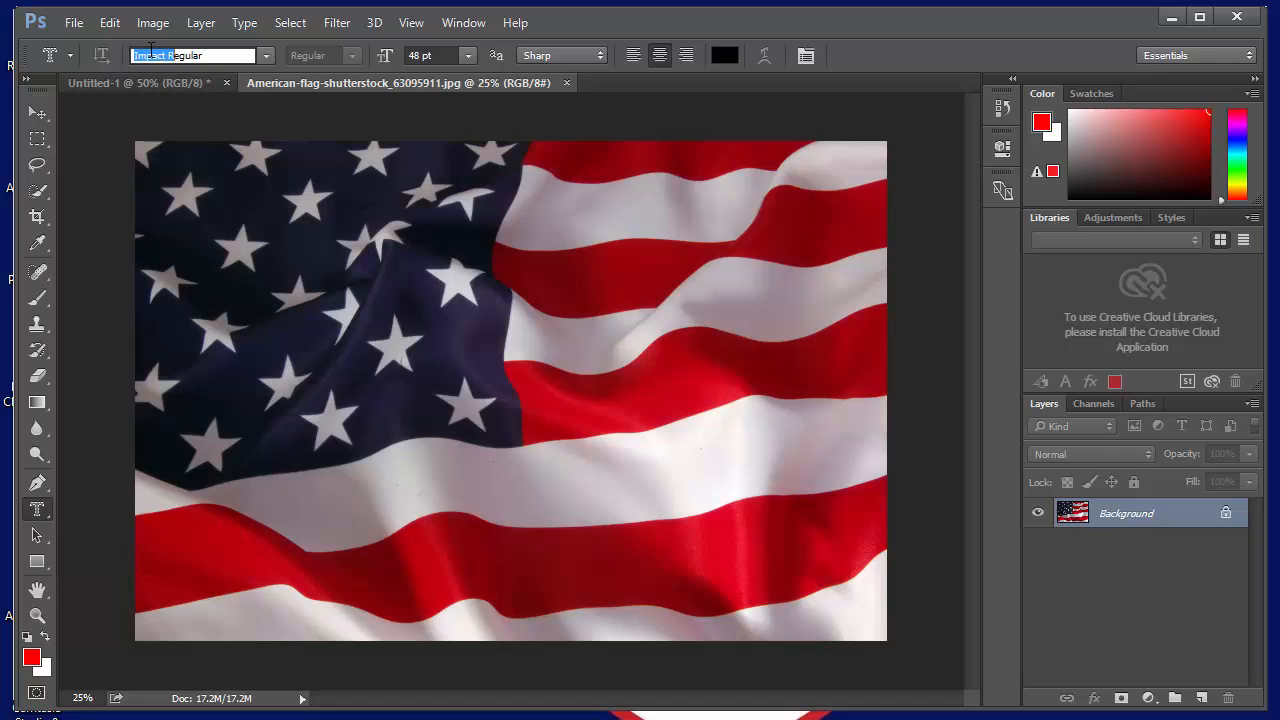
left_click_drag(151, 50, 121, 62)
left_click_drag(221, 54, 129, 55)
left_click_drag(444, 55, 371, 55)
type("150")
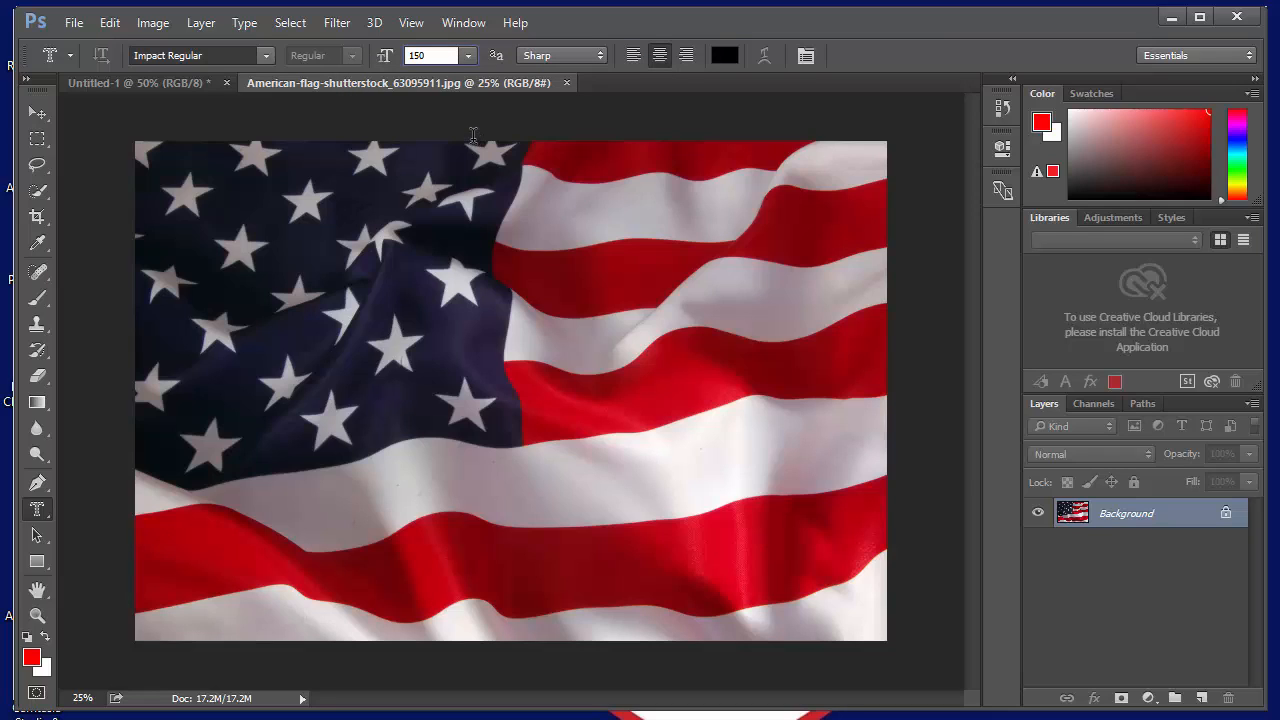
key("Return")
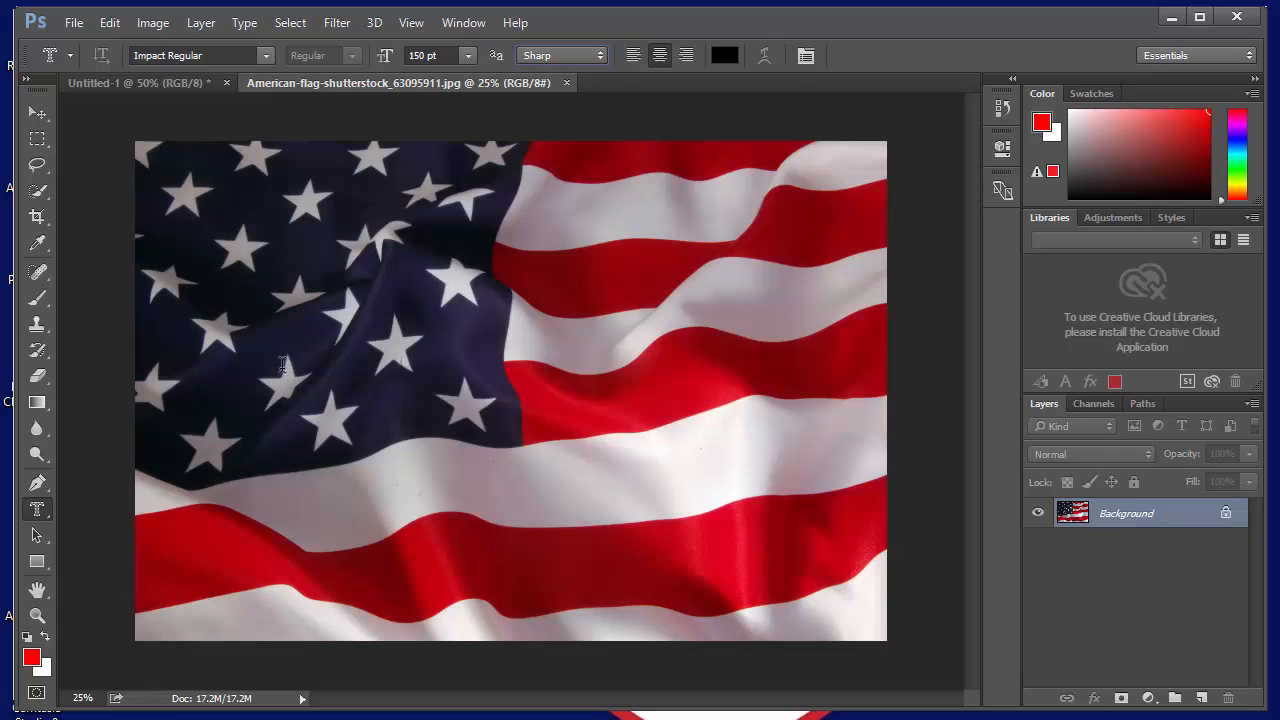
Create a text-shaped selection reading USA over the star field of the flag.
left_click(332, 376)
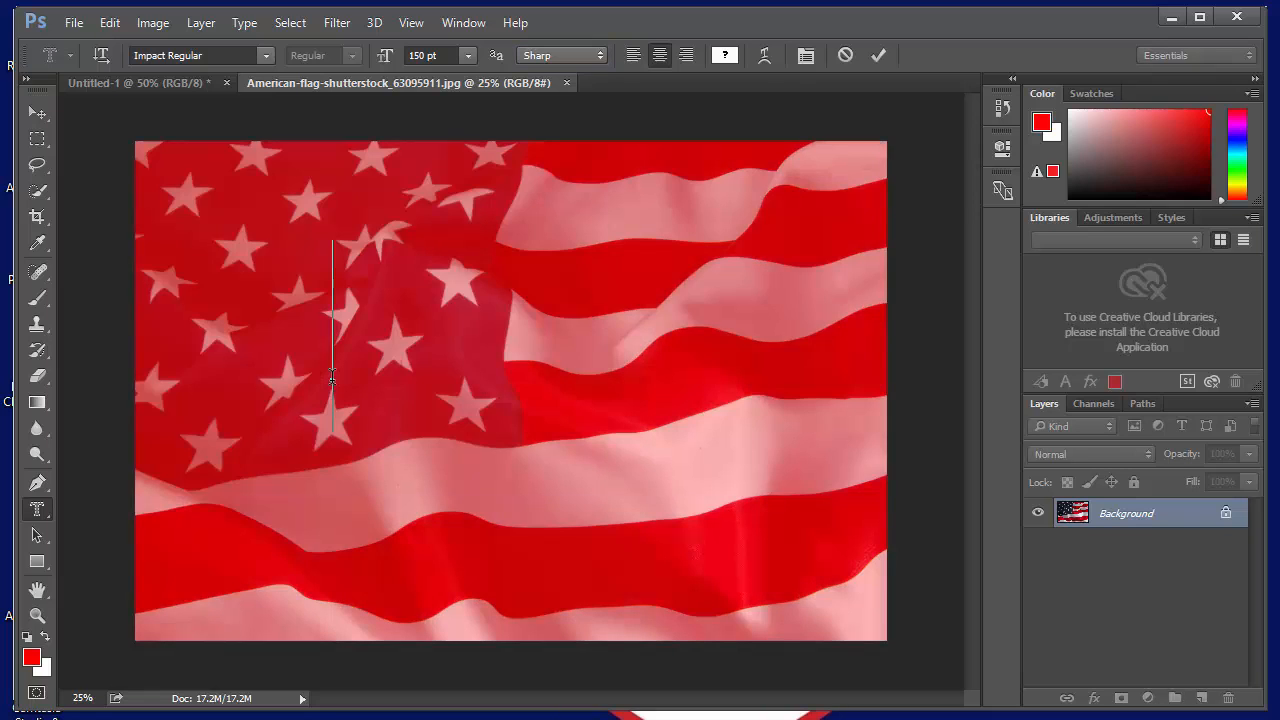
type("USA")
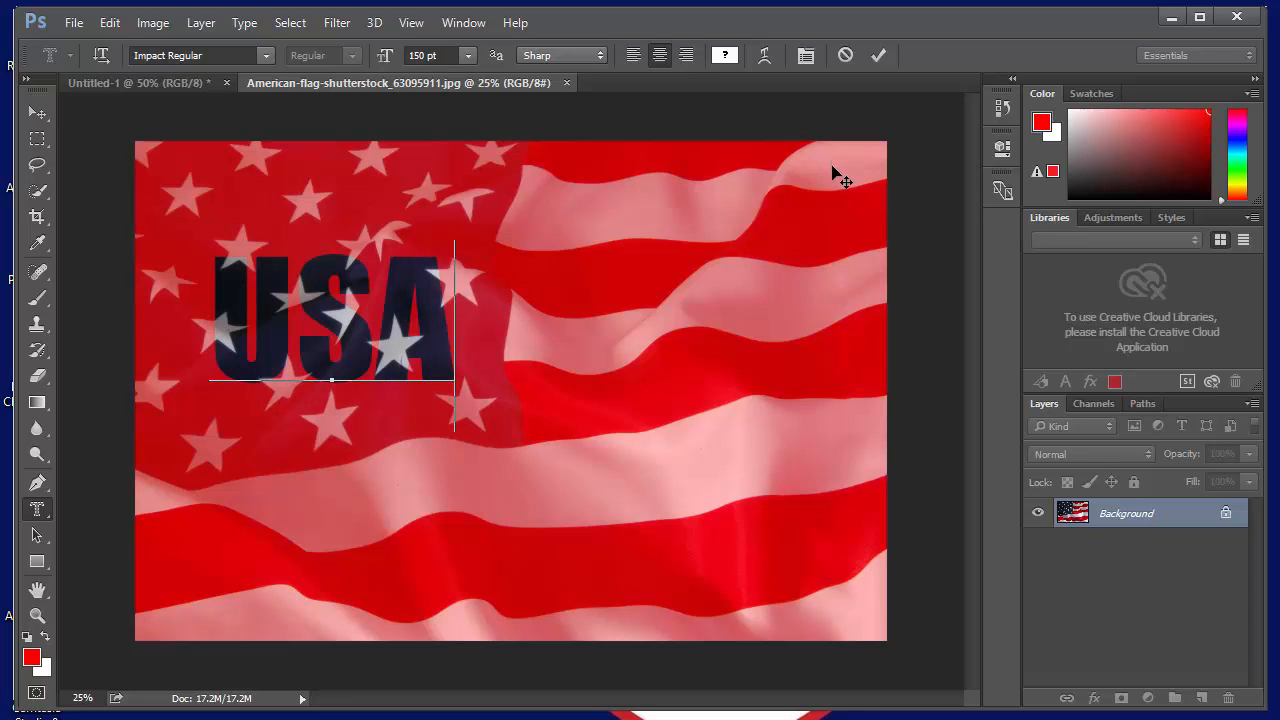
left_click(879, 57)
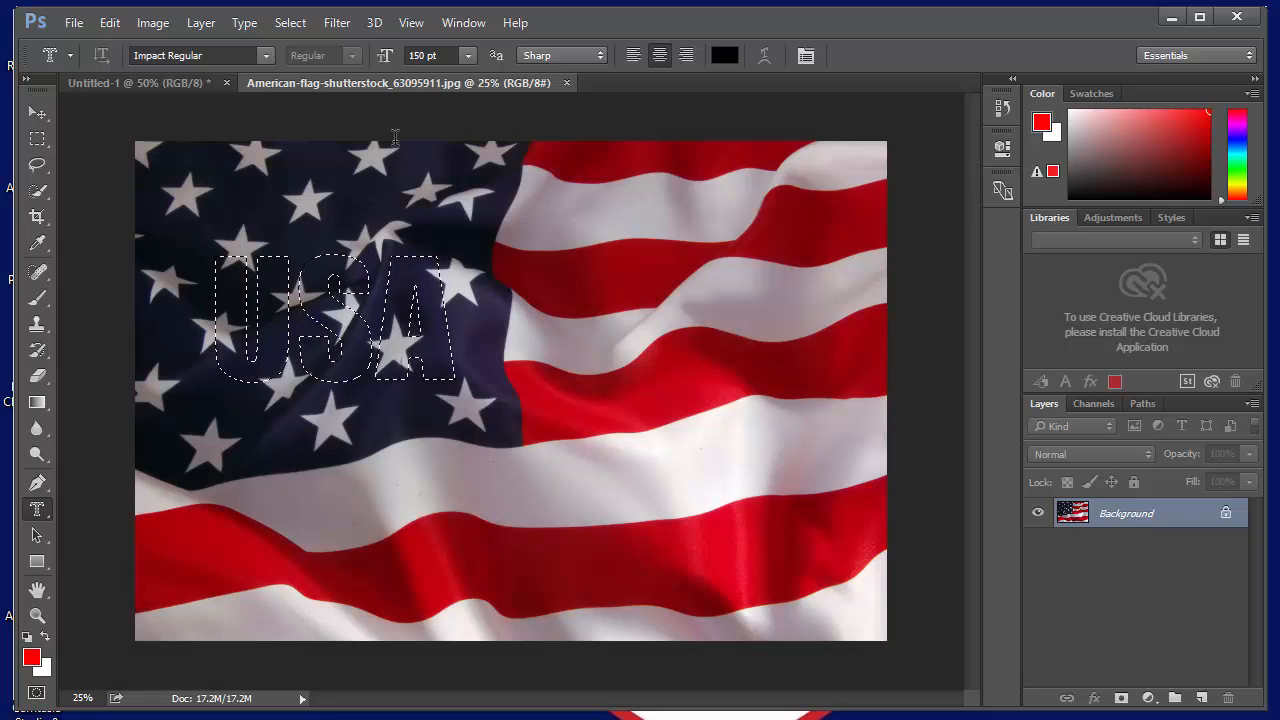
Transform the USA selection to about 287% width and 269% height so it spans both stars and stripes.
left_click(291, 23)
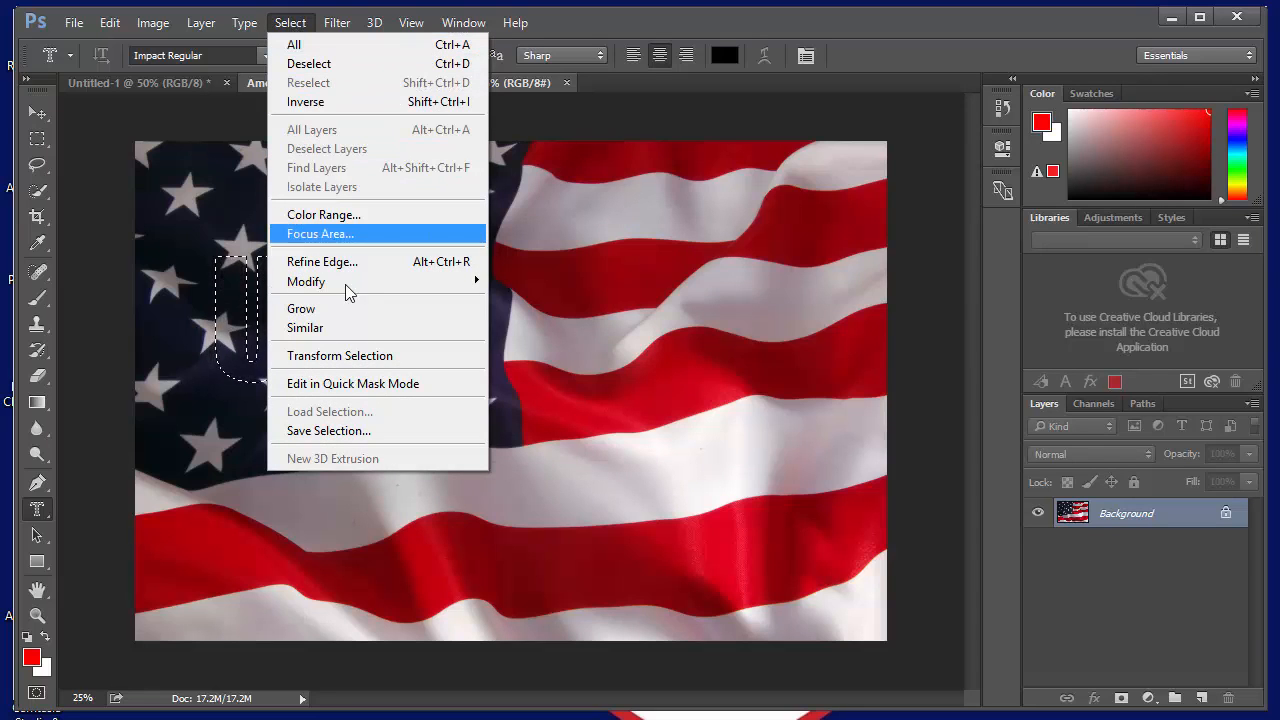
left_click(354, 356)
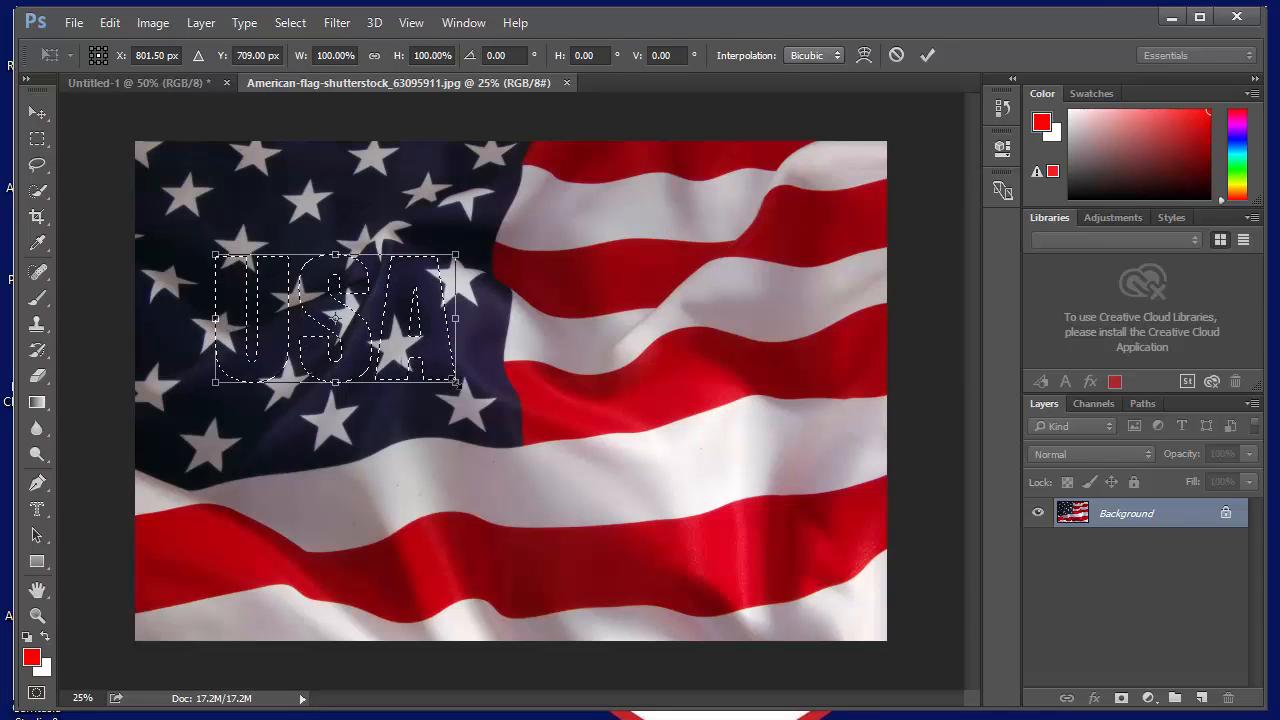
left_click_drag(456, 381, 748, 559)
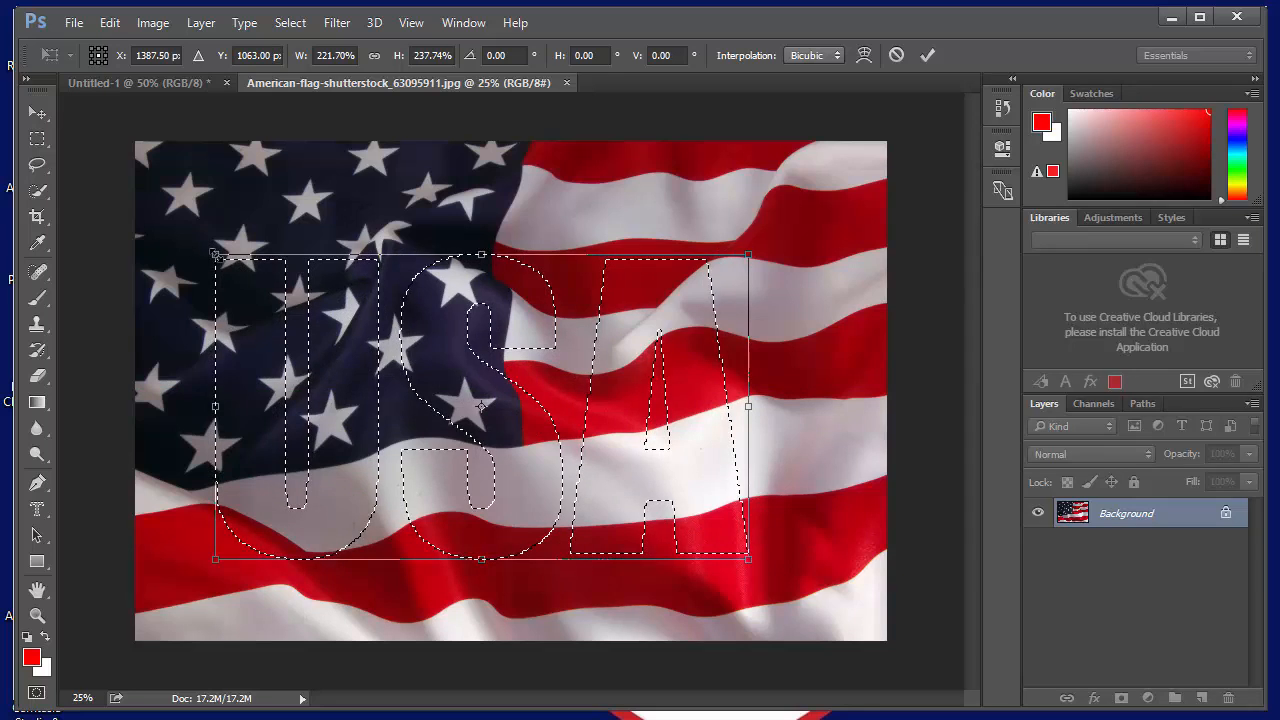
left_click_drag(215, 254, 173, 218)
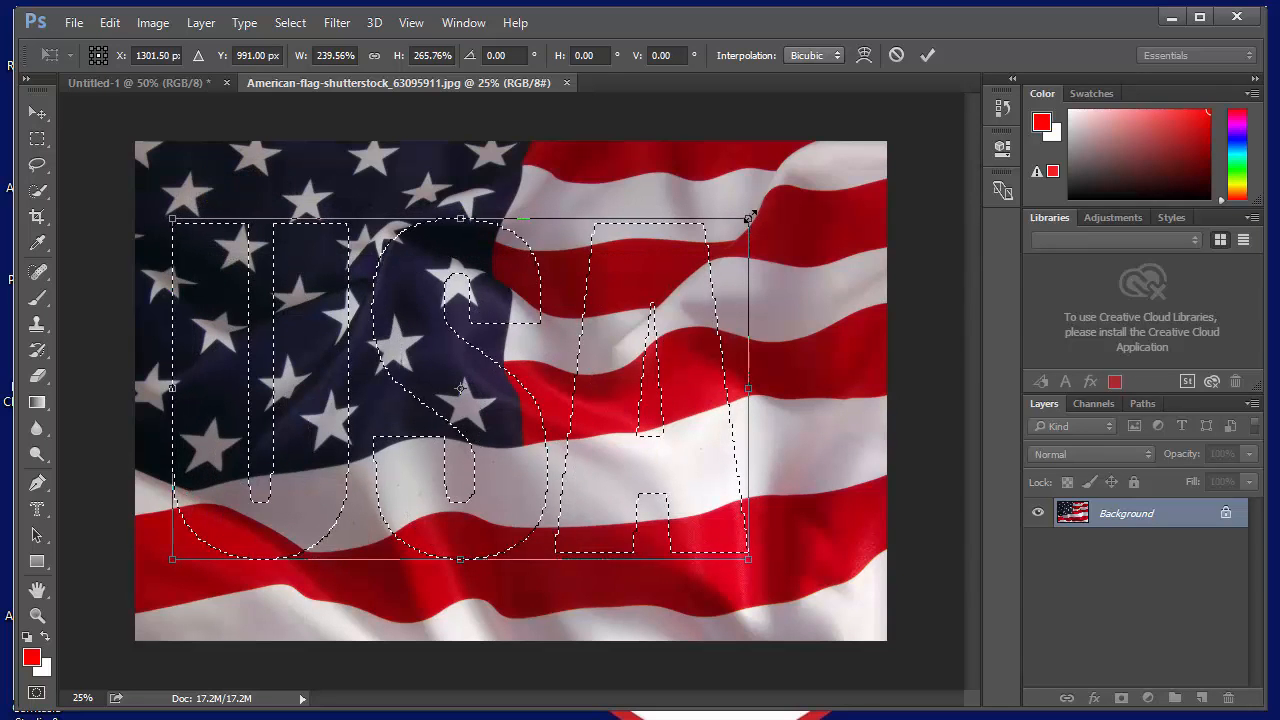
left_click_drag(749, 217, 862, 214)
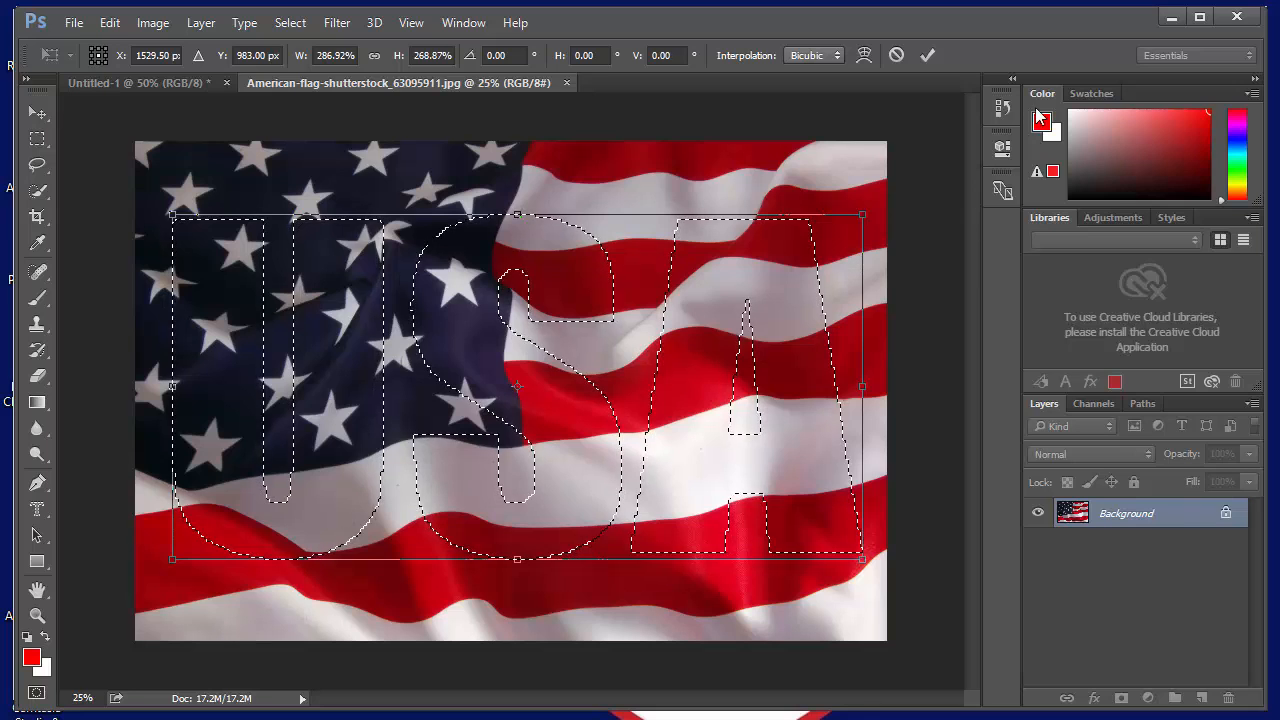
left_click(929, 55)
key("t")
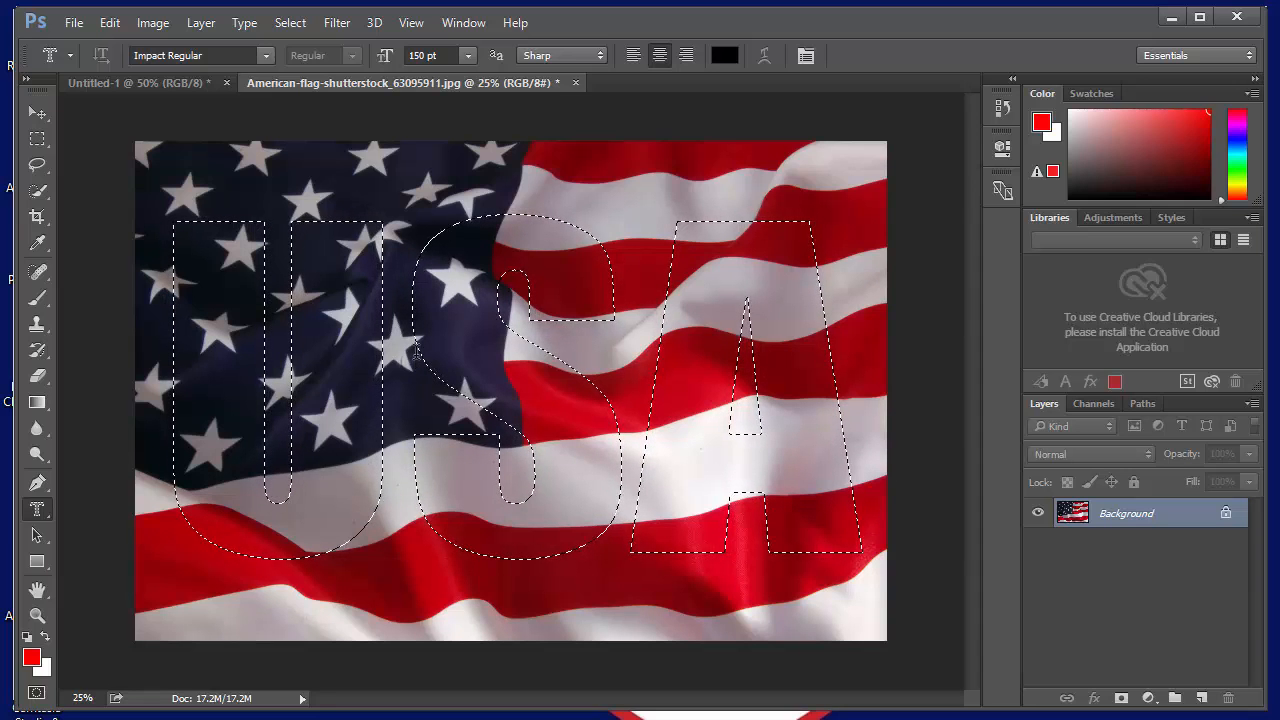
Paste the copied flag lettering into the blue document, scale it to about 36% and place it in the upper part of the canvas.
left_click(145, 83)
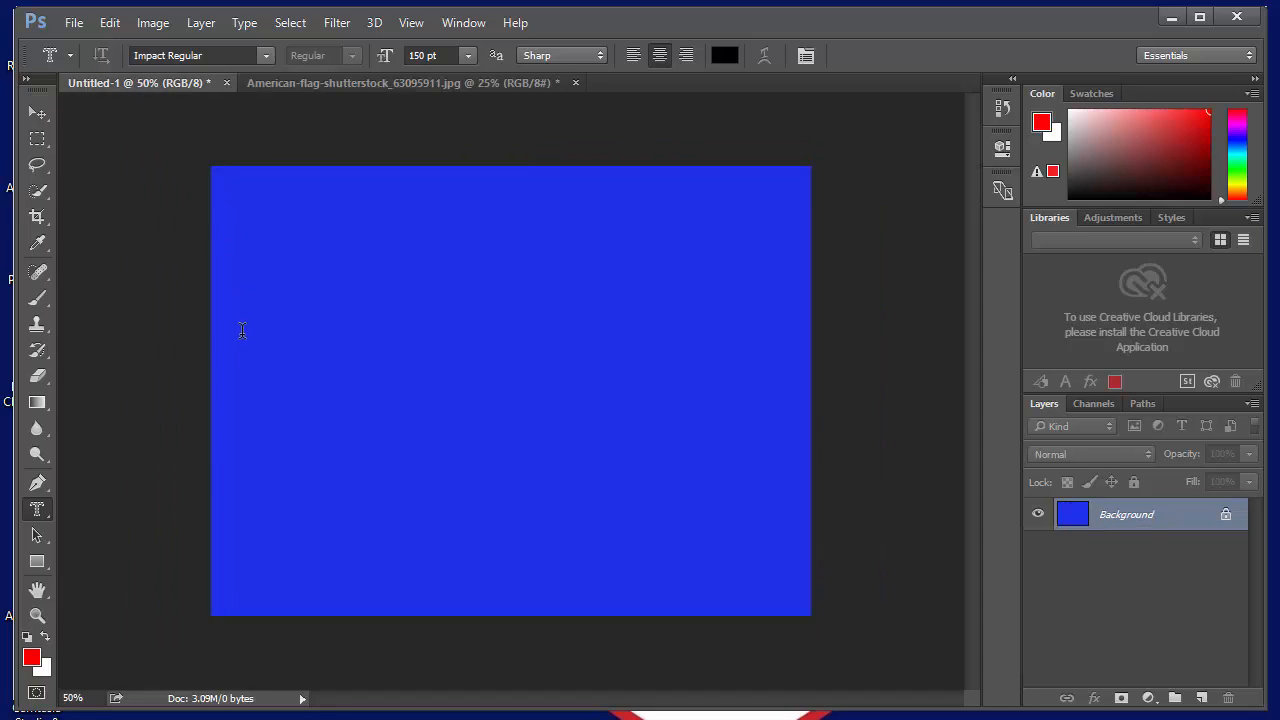
key("ctrl+v")
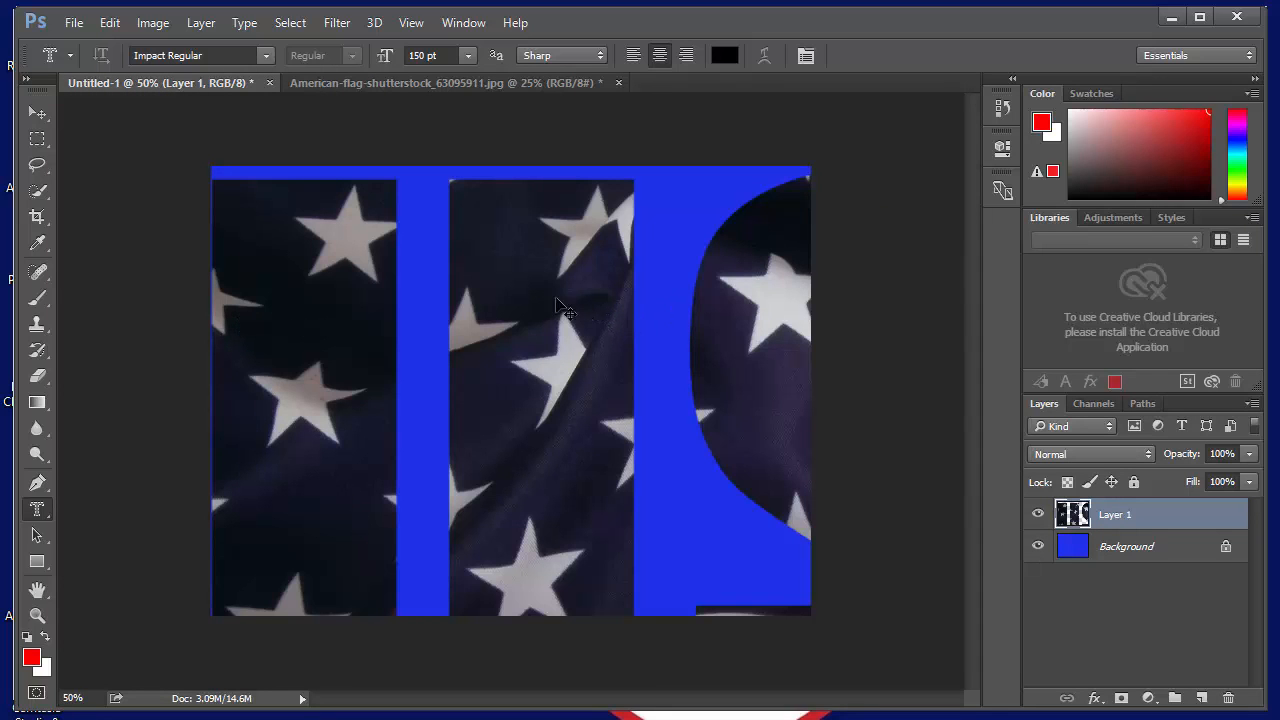
key("ctrl+t")
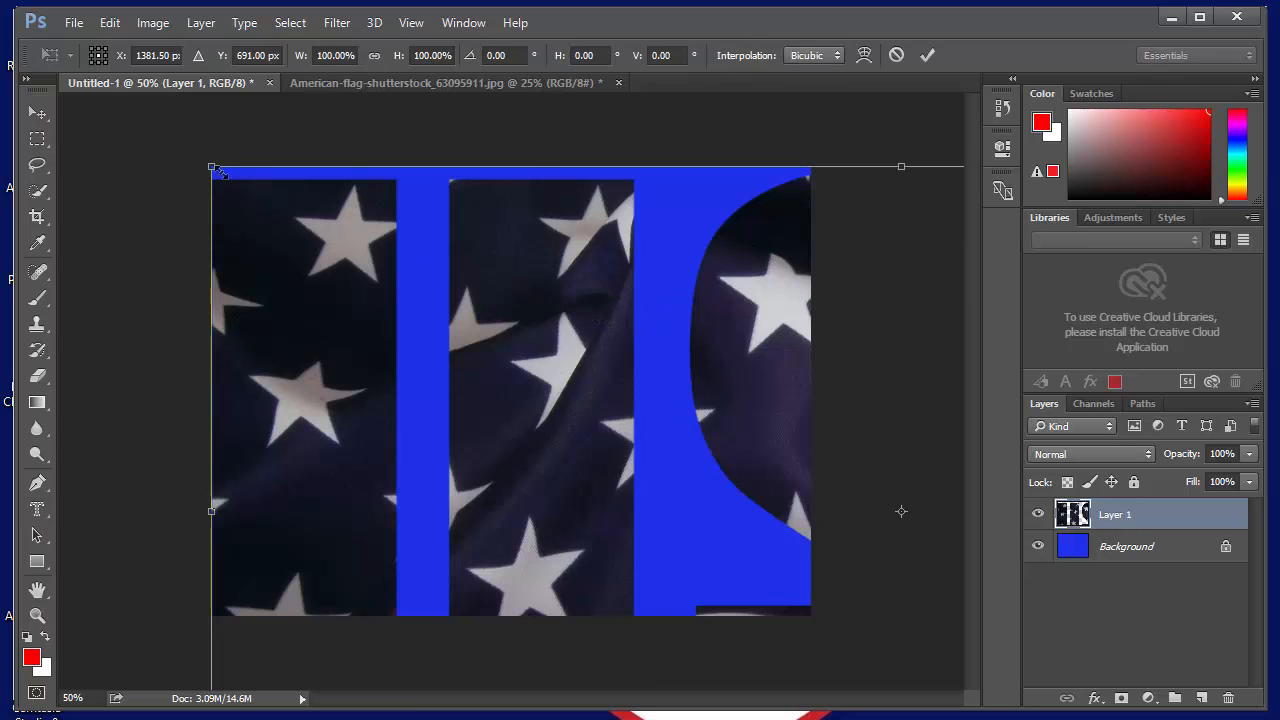
left_click_drag(206, 169, 281, 270)
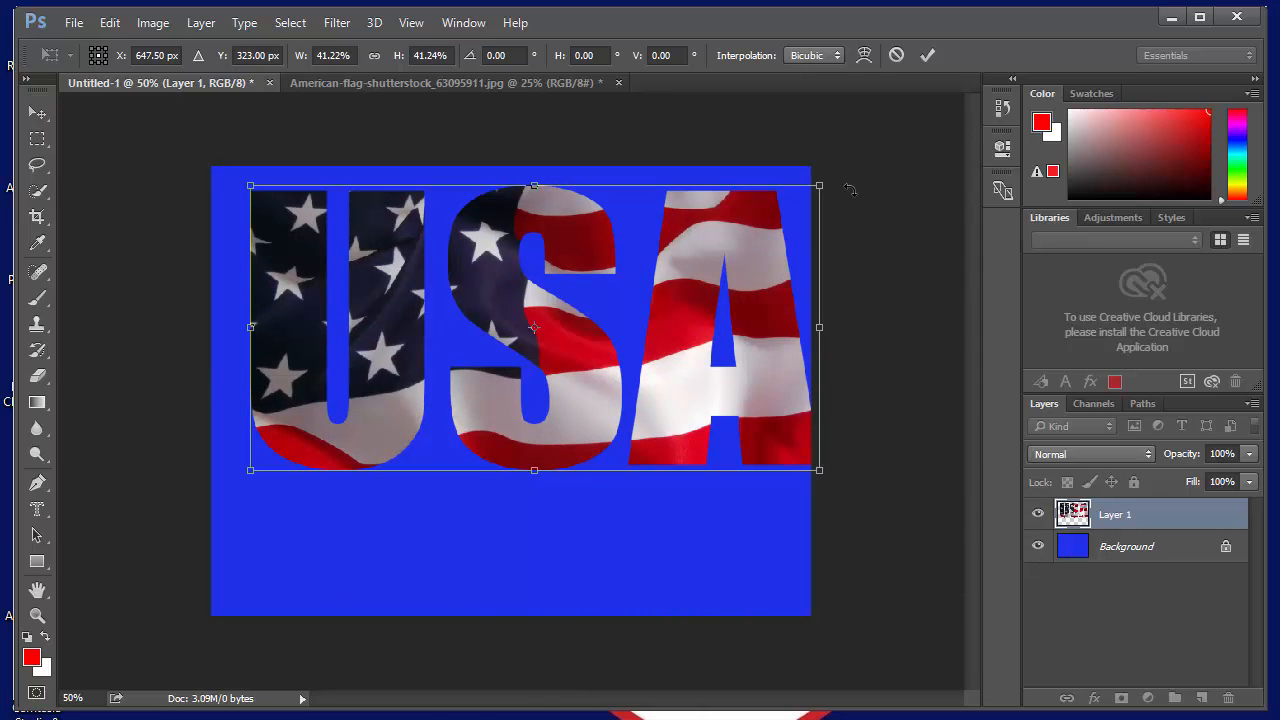
left_click_drag(819, 185, 748, 221)
left_click_drag(704, 289, 705, 260)
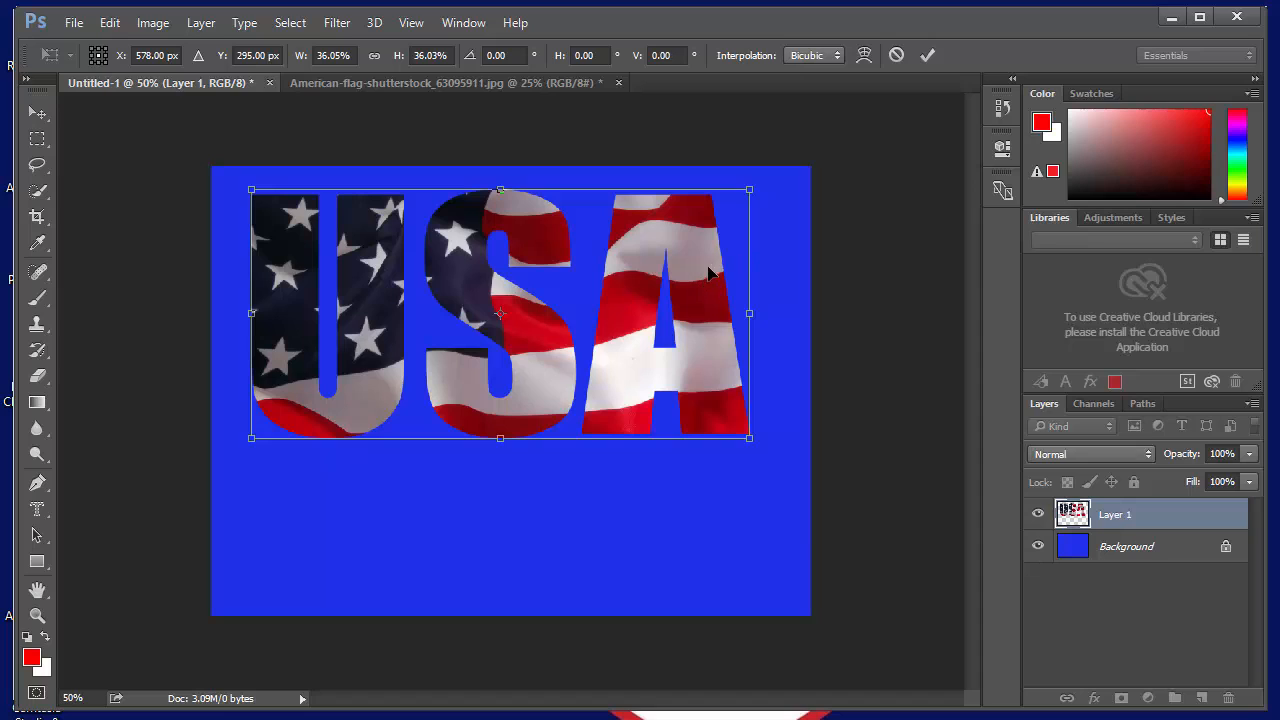
left_click(927, 55)
key("t")
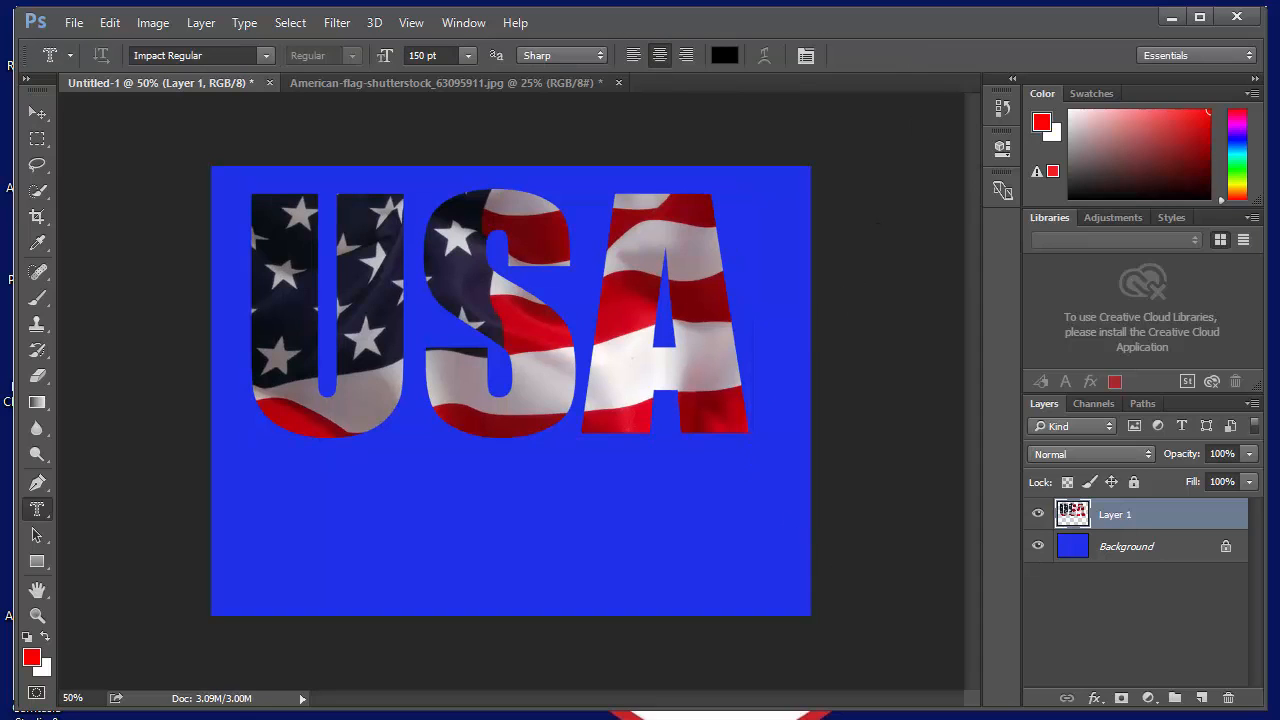
Add a 10 px inside stroke to the USA lettering layer, coloured off-white sampled from the white stripes in the letters.
left_click(1094, 698)
left_click(1161, 507)
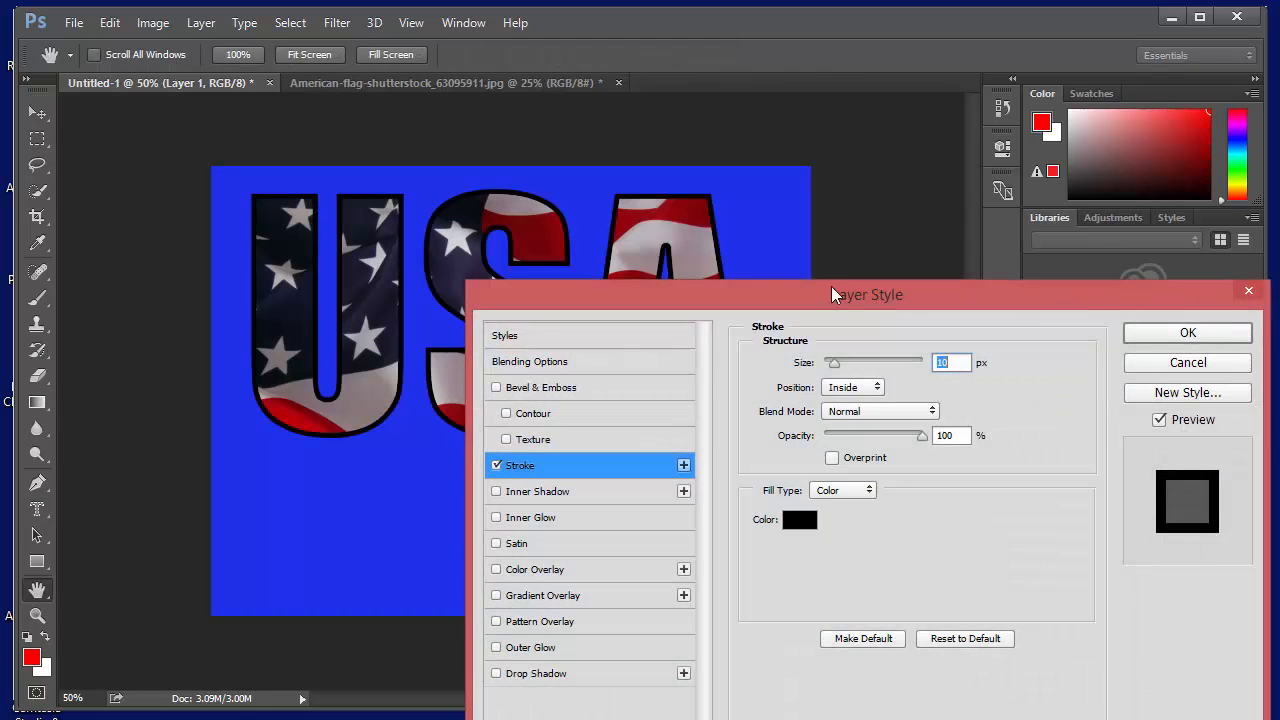
left_click_drag(833, 294, 1025, 191)
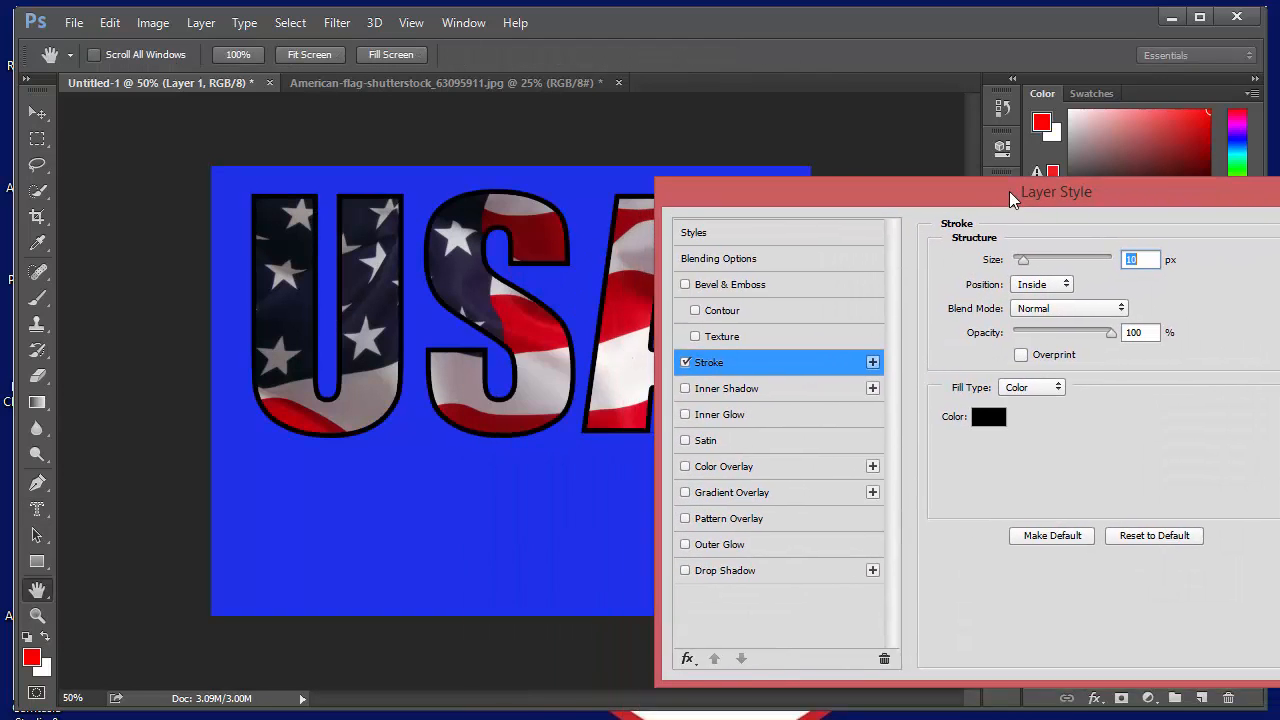
left_click(993, 420)
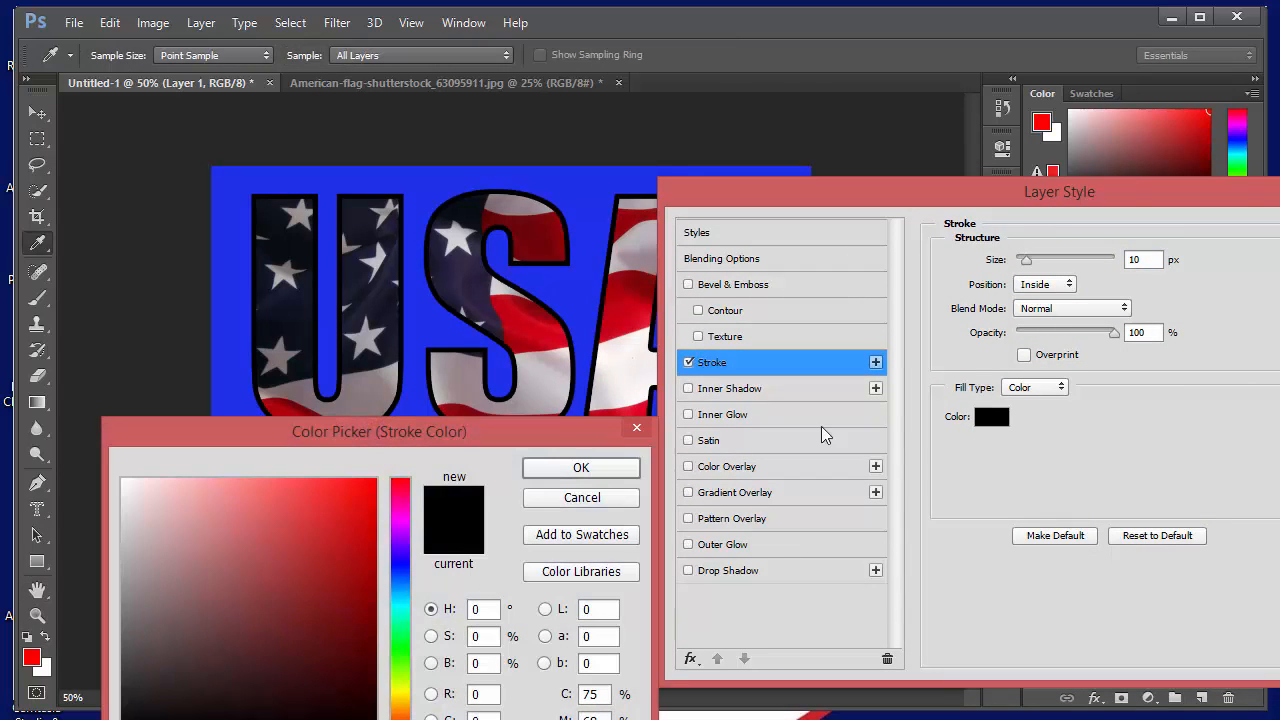
left_click(535, 320)
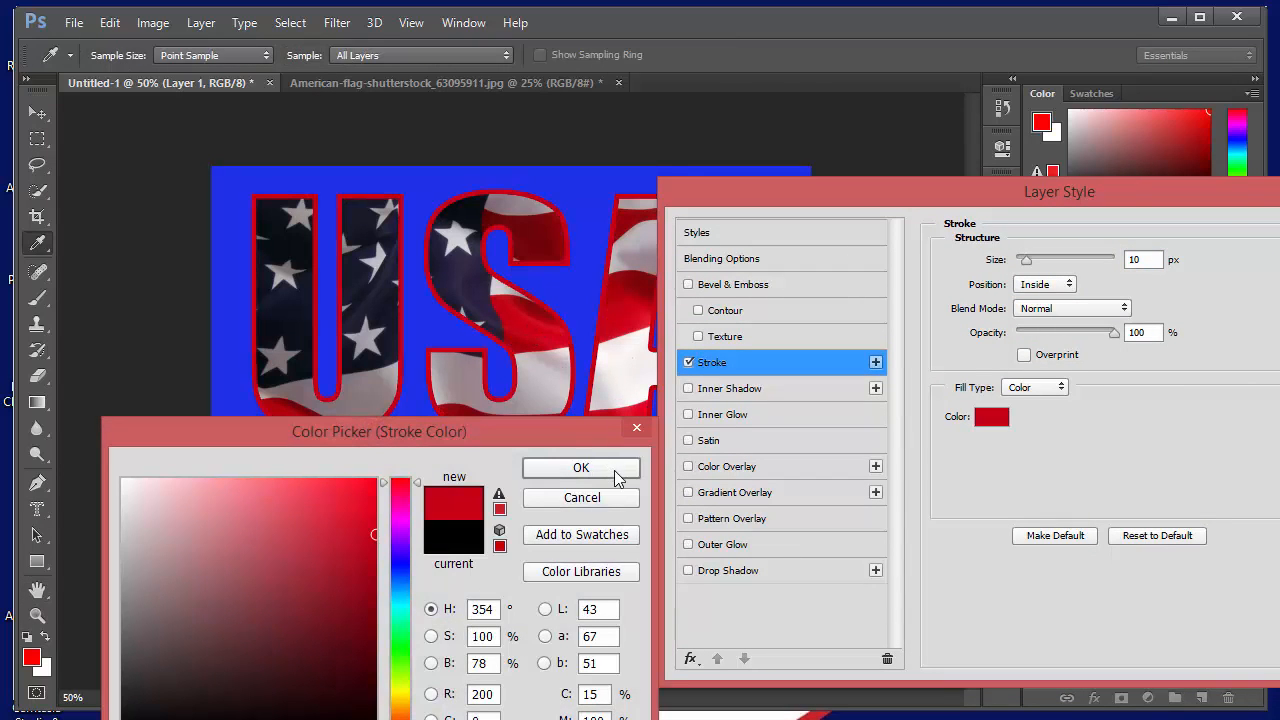
left_click(614, 374)
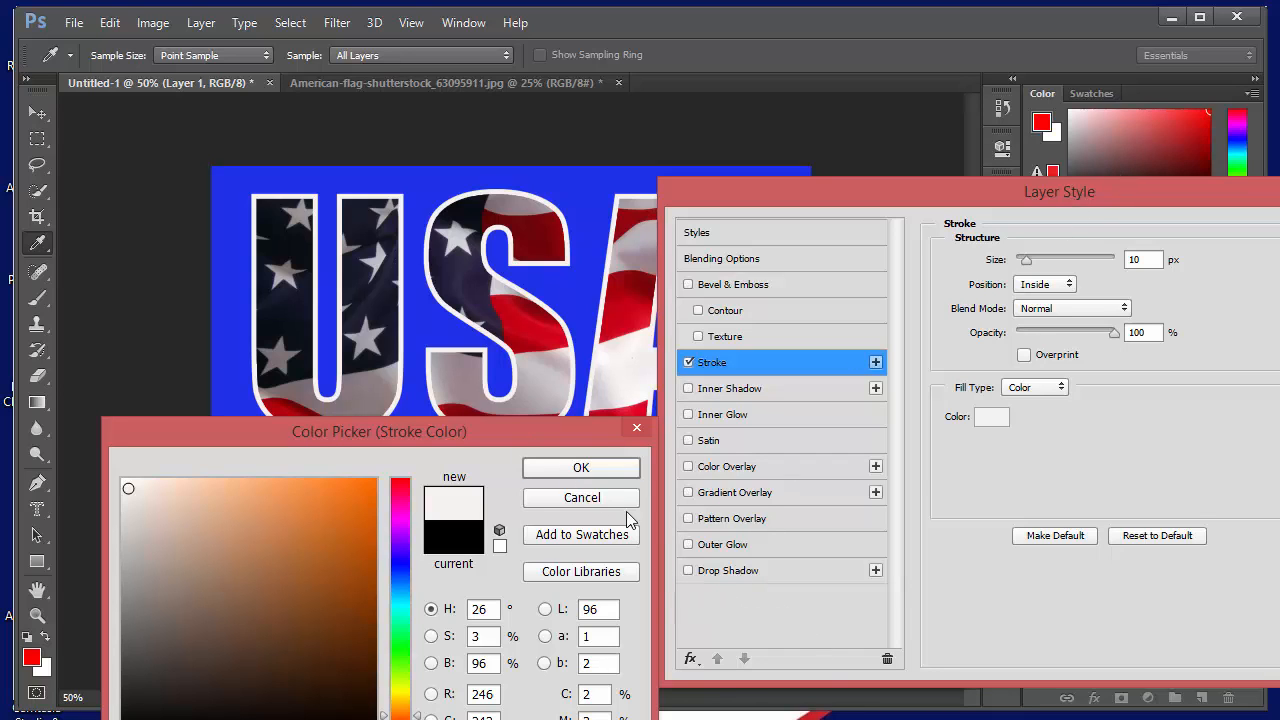
left_click(594, 472)
Add a drop shadow with a 121° light angle and an inner shadow with 12 px distance, 9% choke and 40 px size to the lettering.
left_click(727, 571)
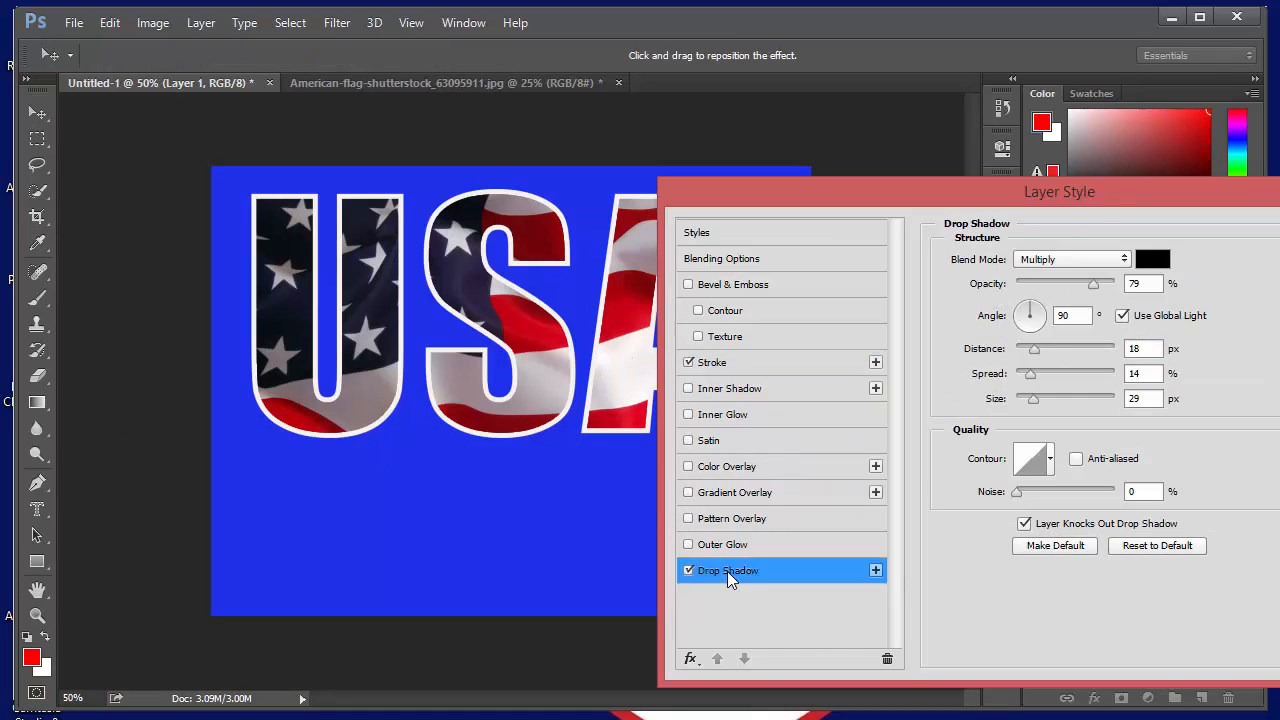
left_click_drag(1036, 322, 1024, 308)
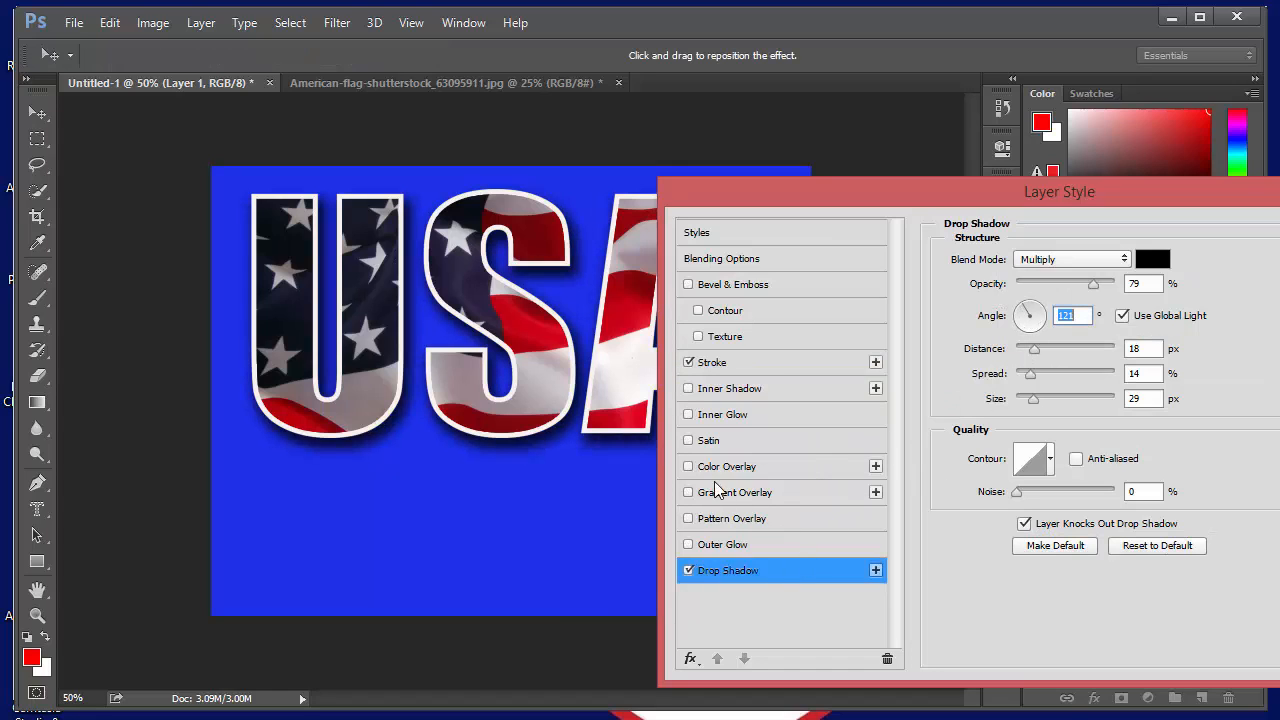
left_click(729, 397)
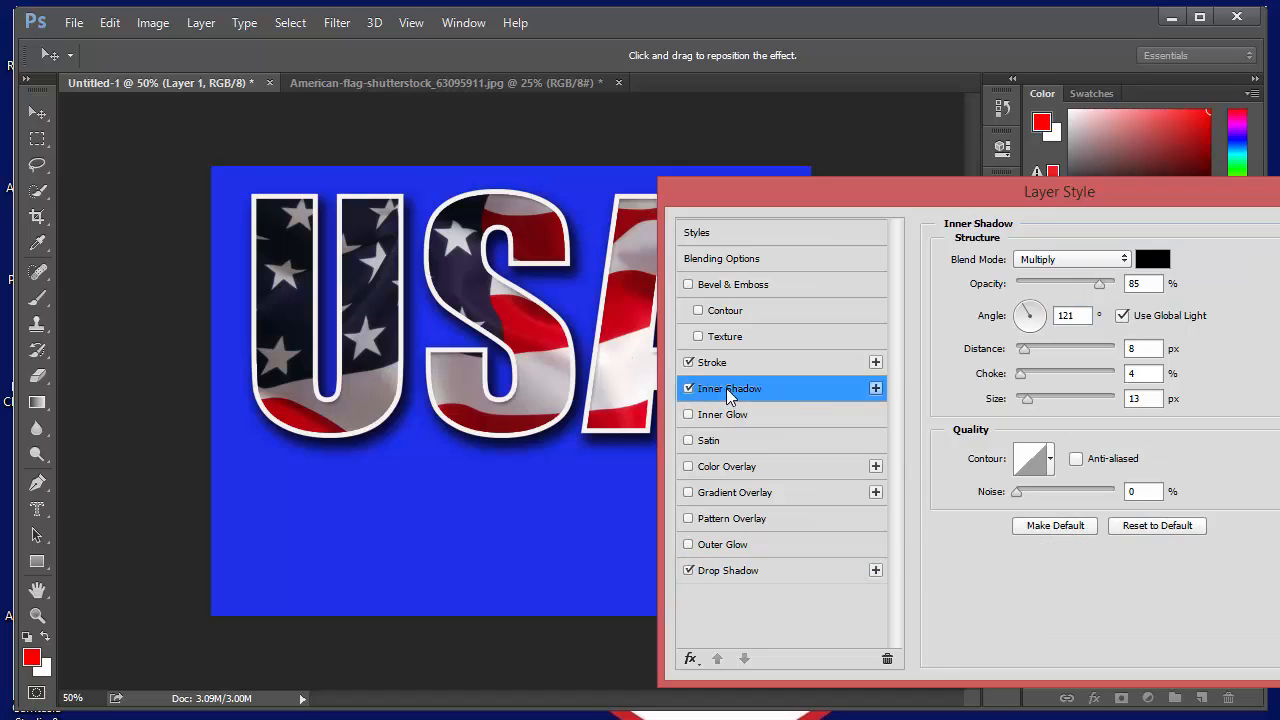
left_click_drag(1023, 348, 1037, 396)
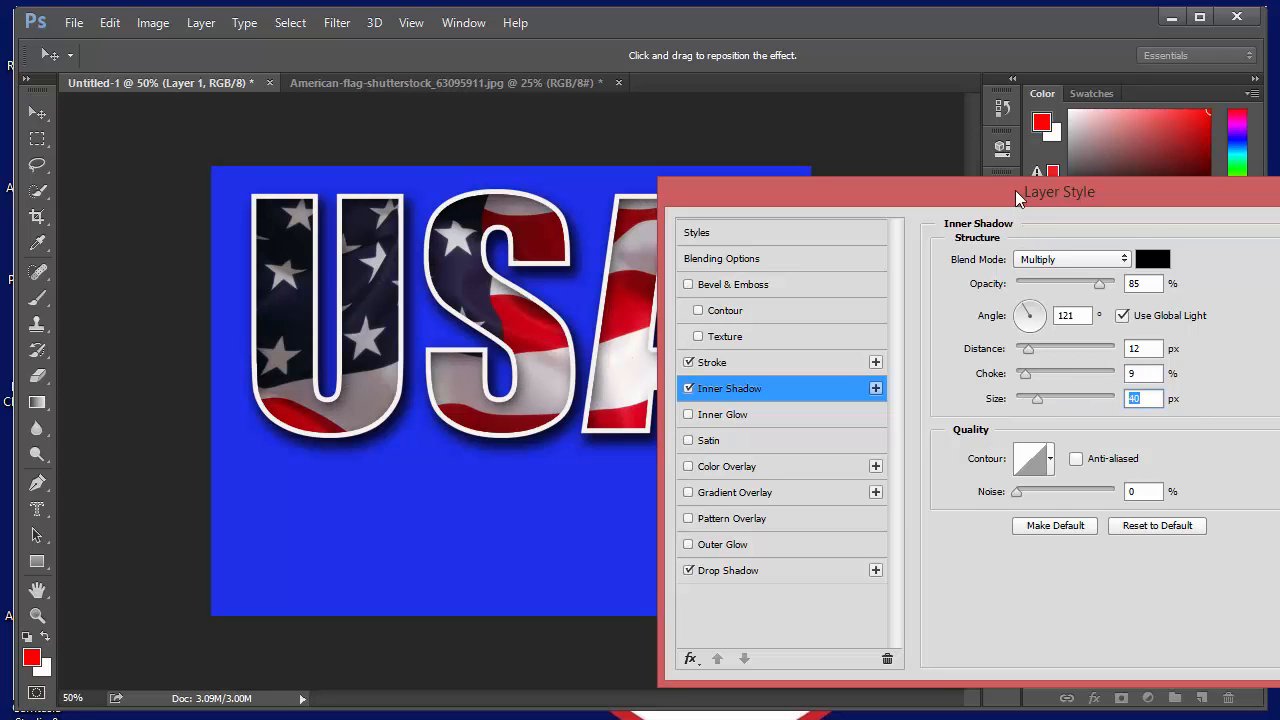
left_click_drag(1015, 190, 1085, 386)
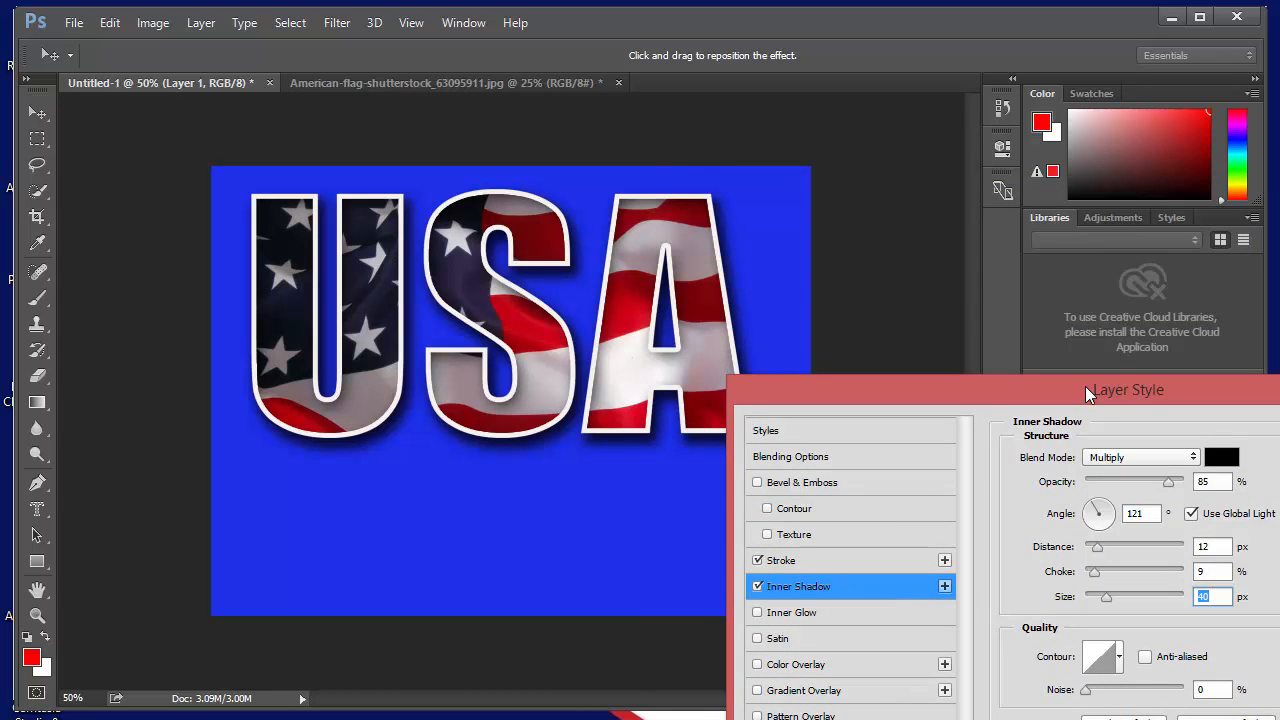
left_click_drag(1085, 386, 1033, 242)
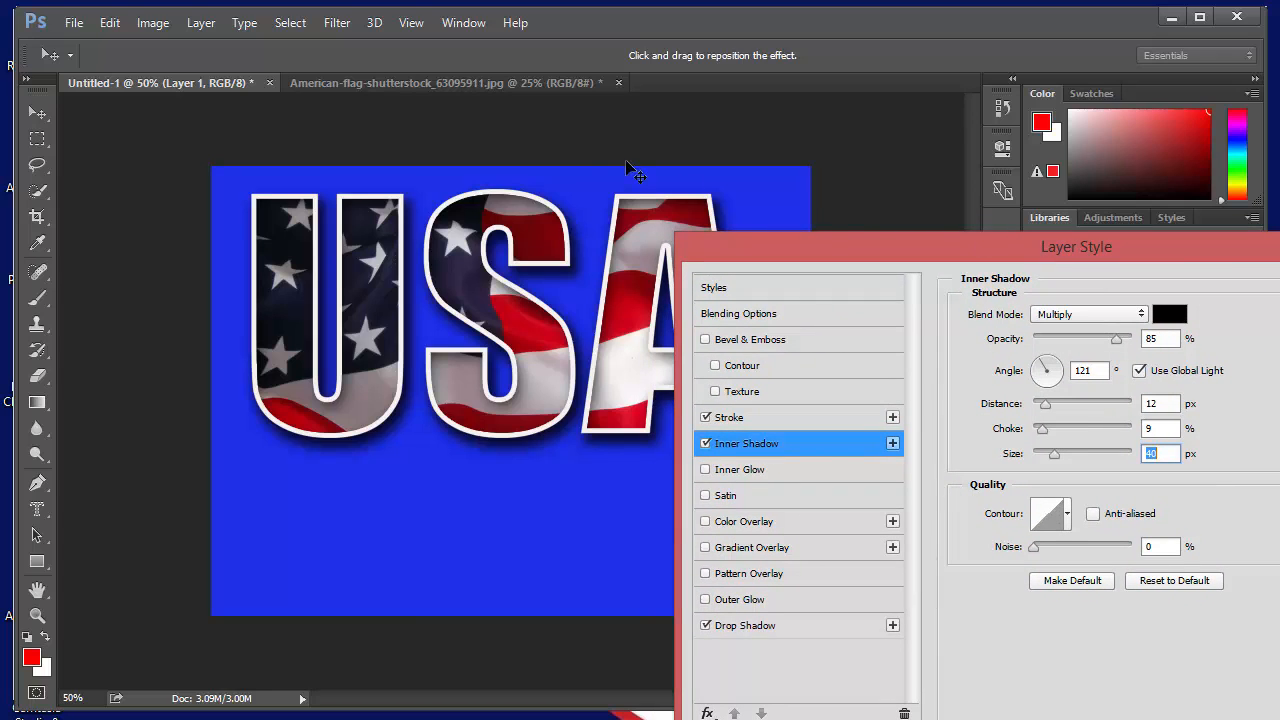
key("Return")
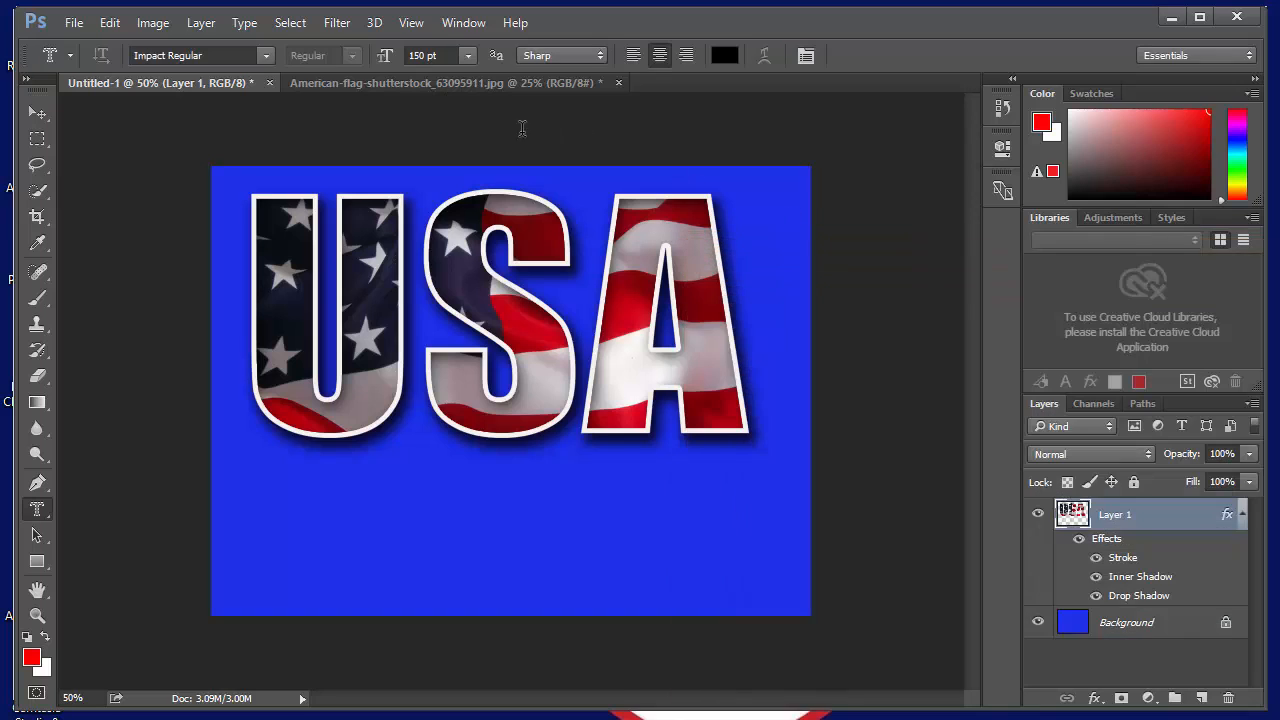
left_click(439, 84)
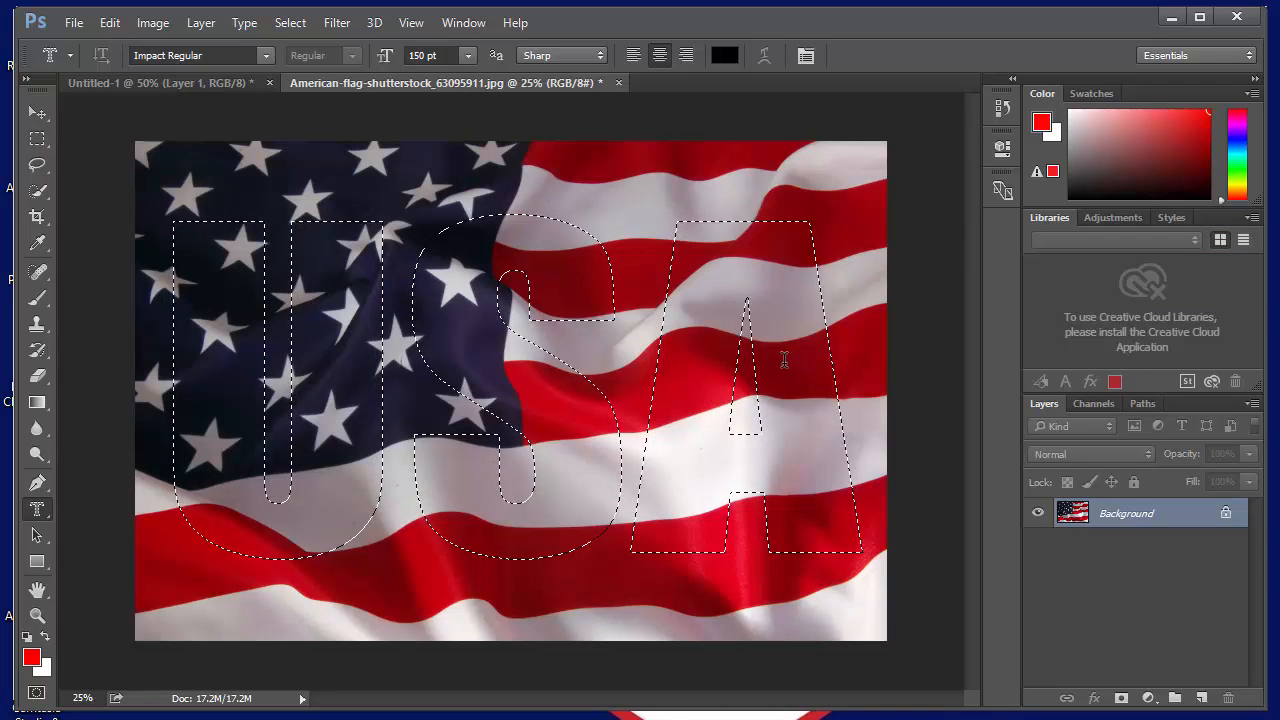
left_click(155, 83)
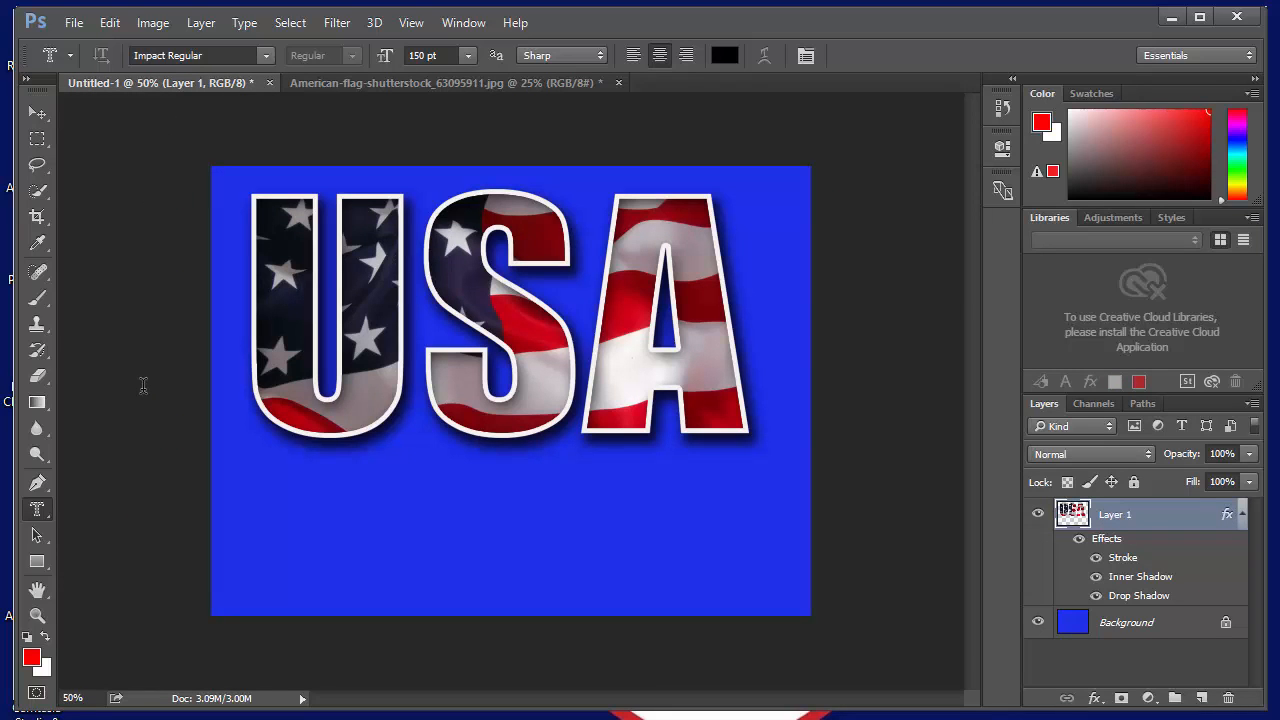